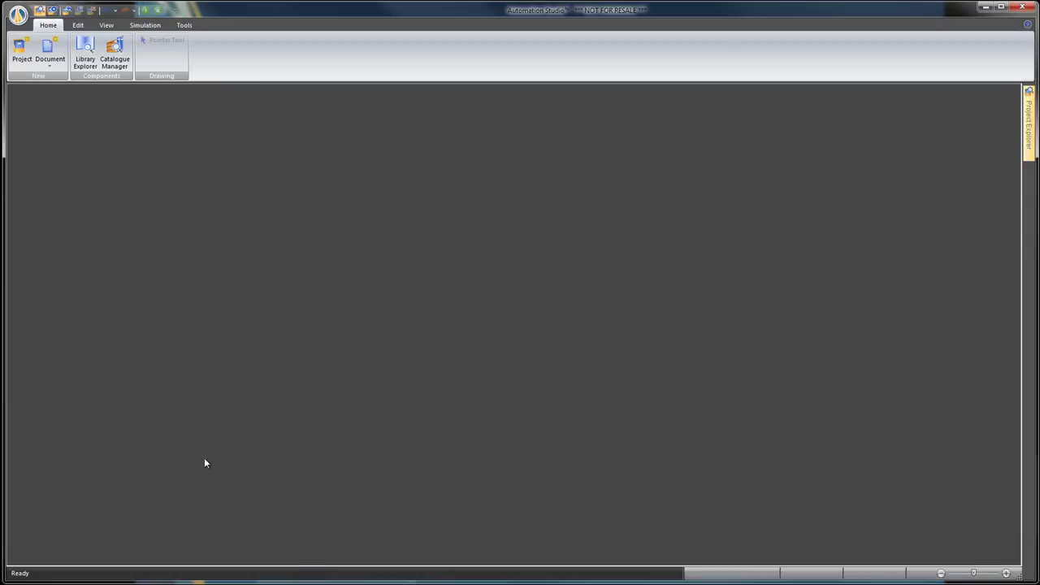
Start a new project from the Electro NEMA ANSI B.pj template and turn on the sheet grid
{"action": "left_click", "coordinate": [23, 62]}
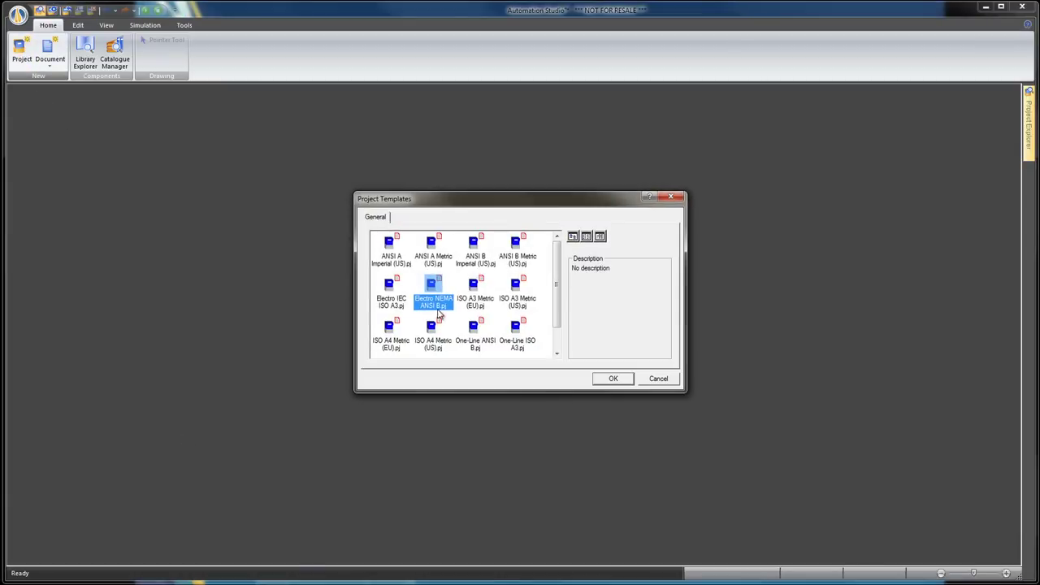
{"action": "left_click", "coordinate": [614, 379]}
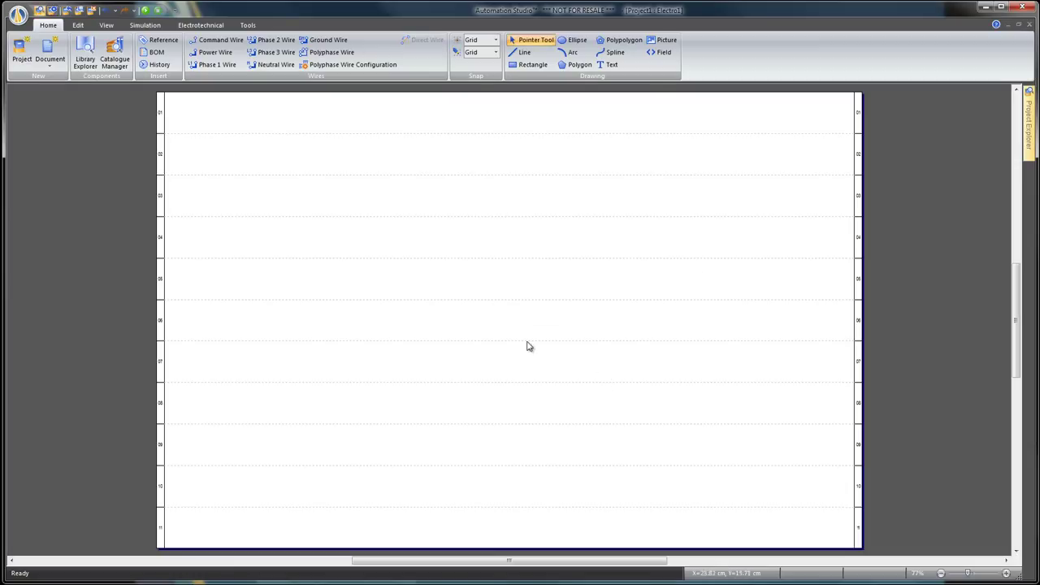
{"action": "left_click", "coordinate": [108, 26]}
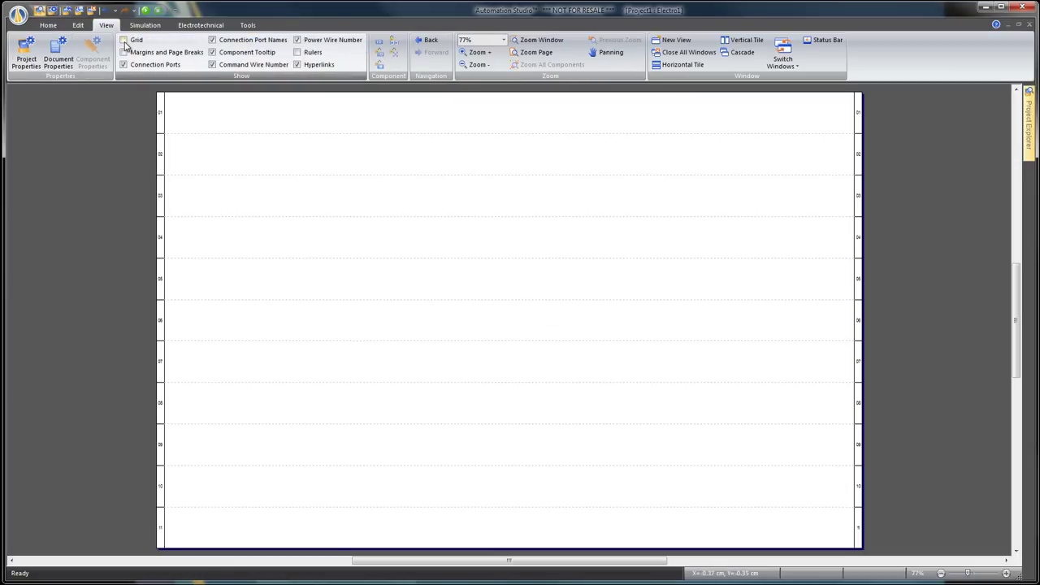
{"action": "left_click", "coordinate": [124, 41]}
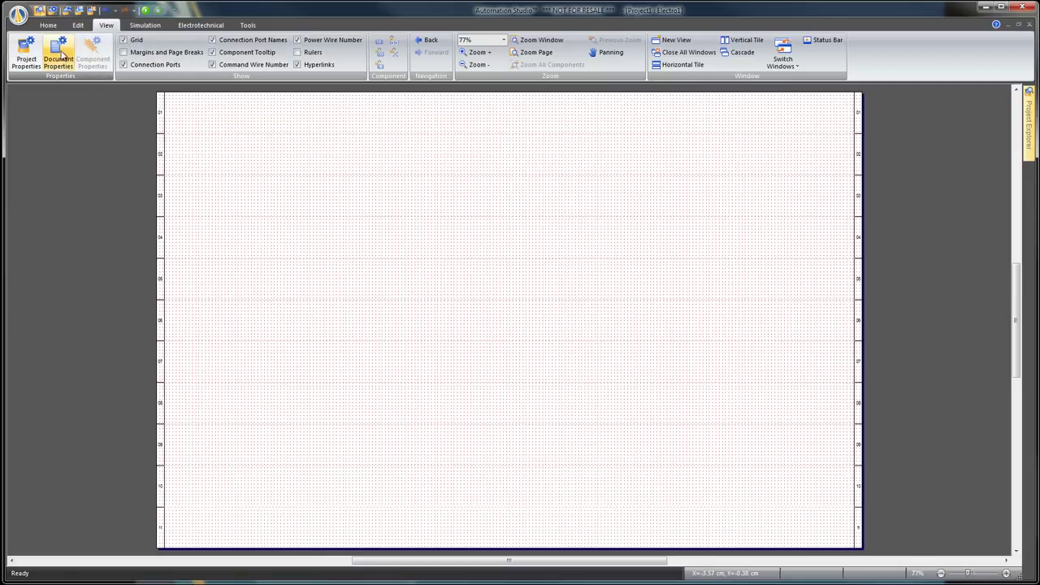
Set the polyphase wire configuration to Custom with conductors L1, L2, L3 and N
{"action": "left_click", "coordinate": [49, 25]}
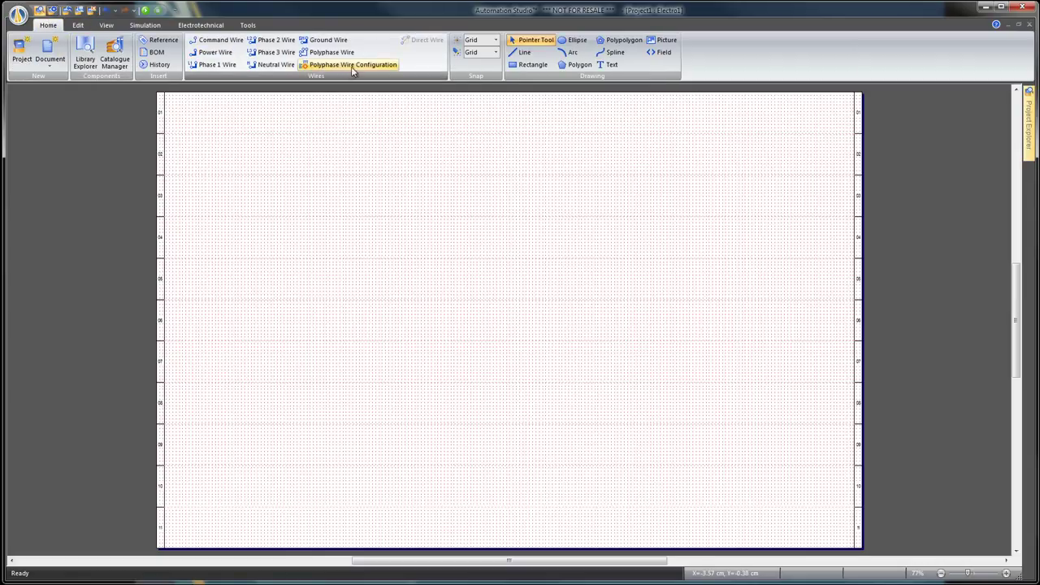
{"action": "left_click", "coordinate": [382, 68]}
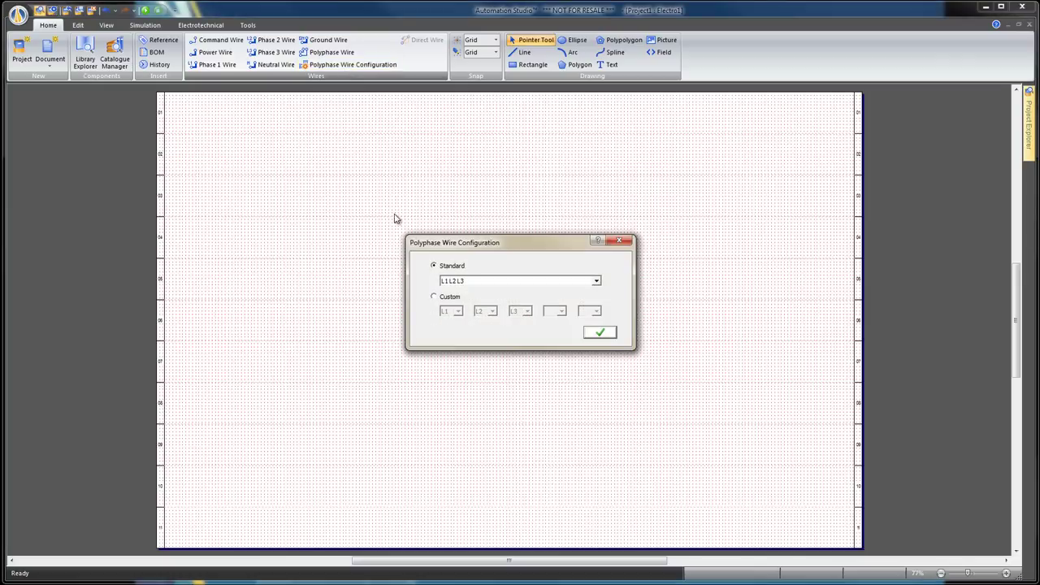
{"action": "left_click", "coordinate": [435, 297]}
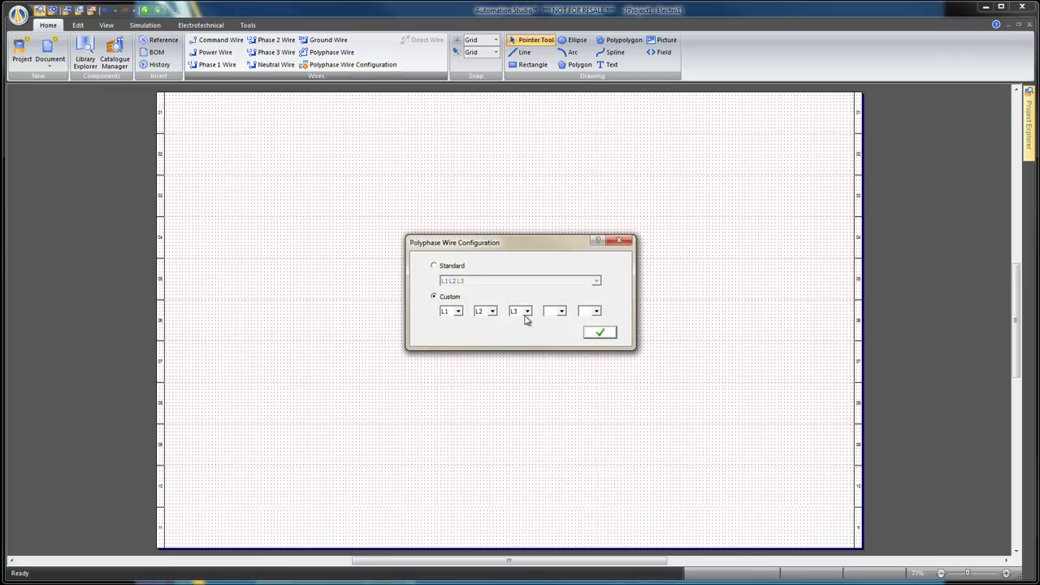
{"action": "left_click", "coordinate": [560, 312]}
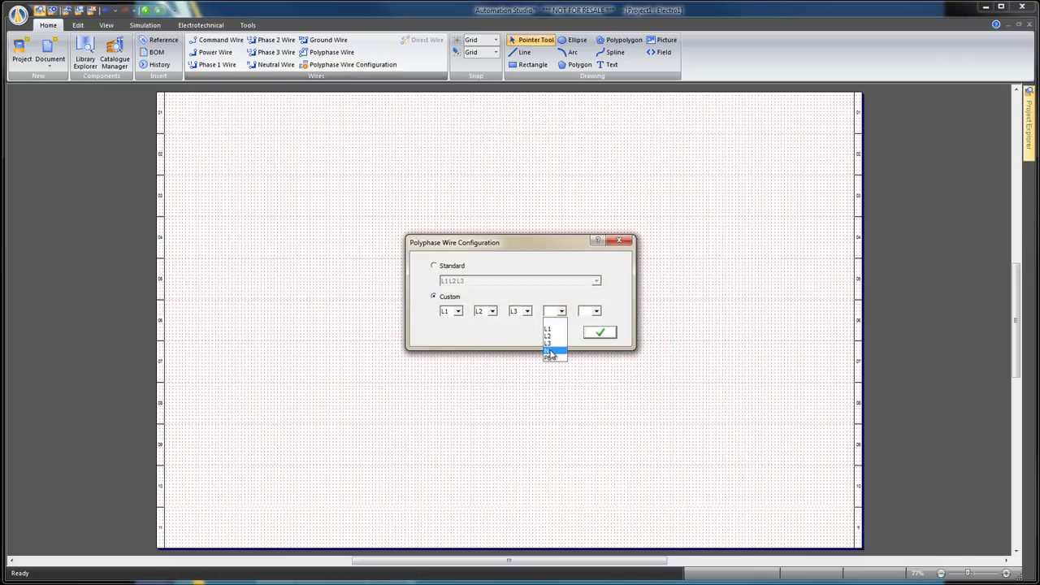
{"action": "left_click", "coordinate": [552, 351]}
{"action": "left_click", "coordinate": [599, 334]}
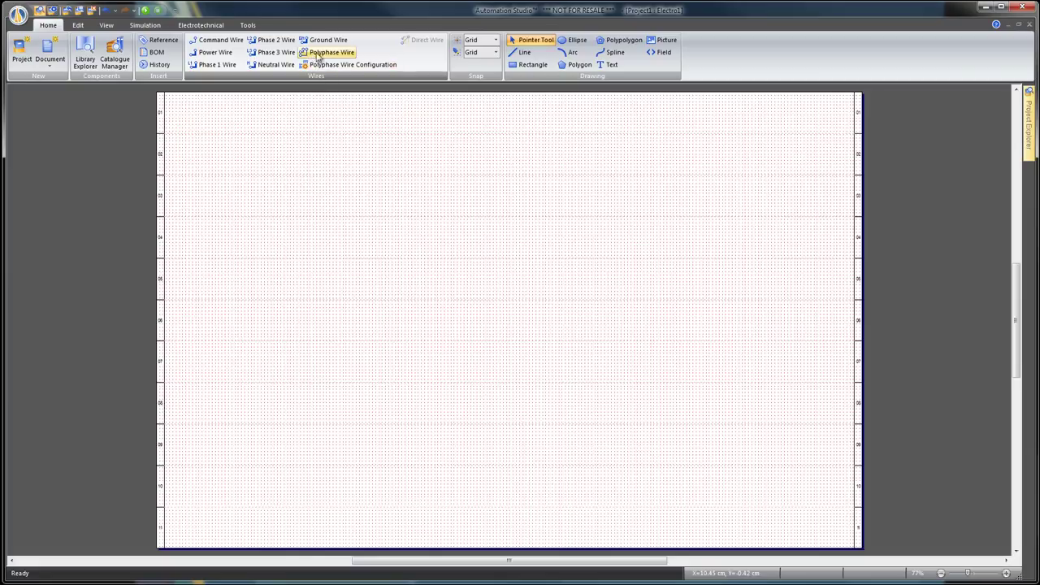
Draw a four-conductor polyphase wire across the upper left of the sheet, then zoom in
{"action": "left_click", "coordinate": [350, 55]}
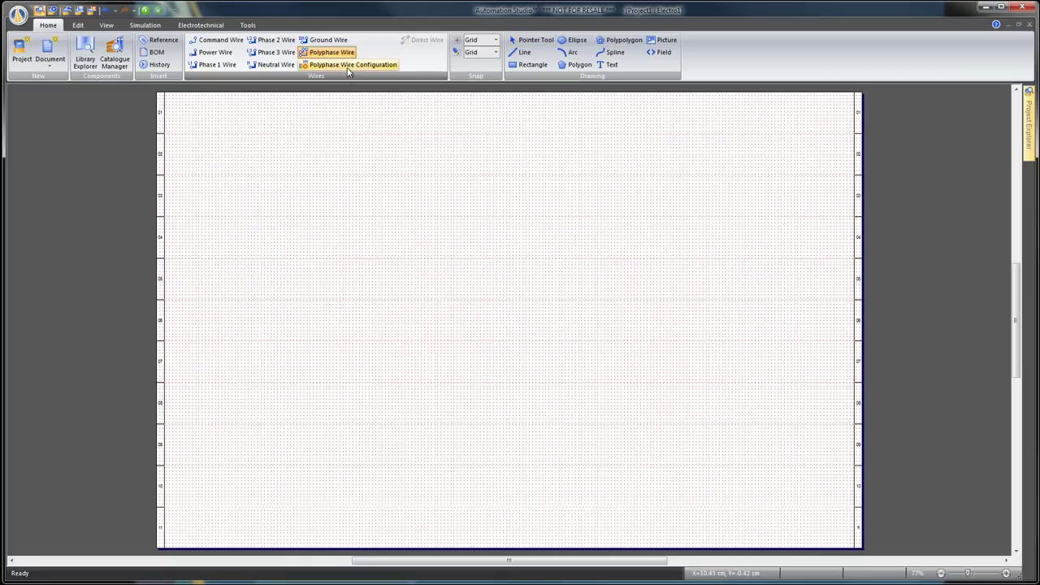
{"action": "left_click", "coordinate": [337, 152]}
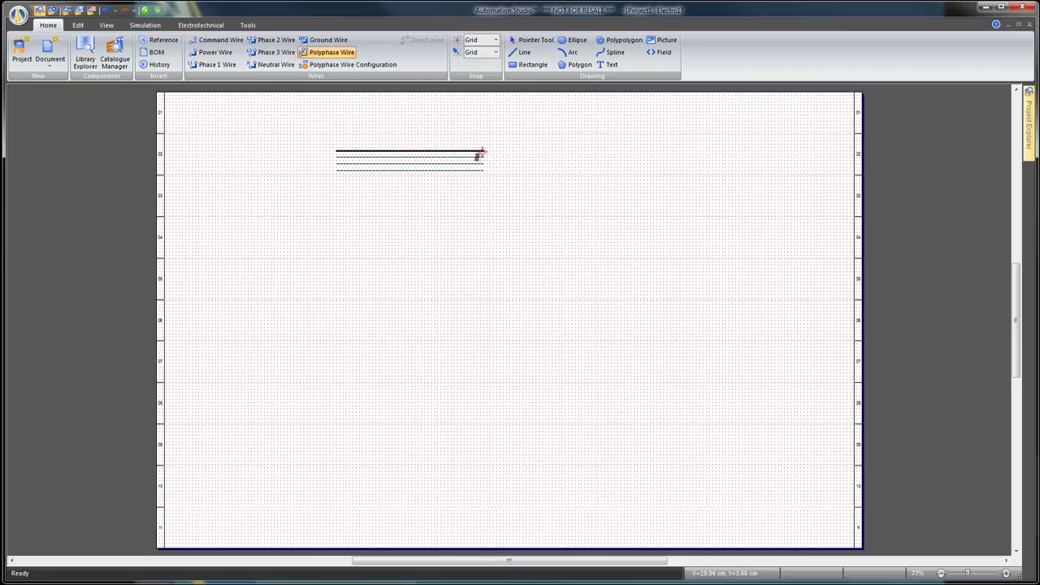
{"action": "left_click", "coordinate": [482, 153]}
{"action": "key", "text": "Escape"}
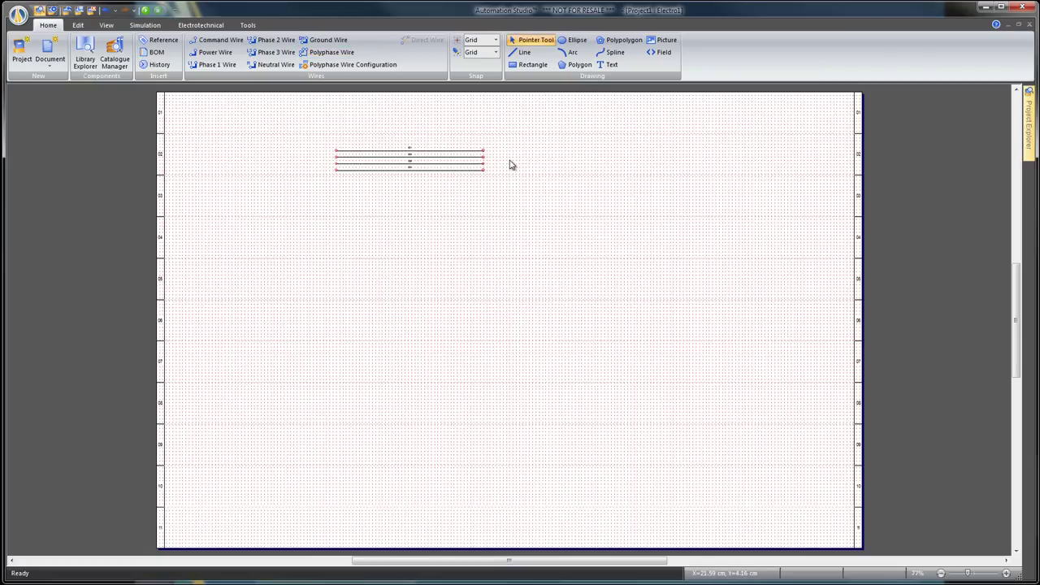
{"action": "scroll", "coordinate": [512, 165], "scroll_direction": "up", "scroll_amount": 4}
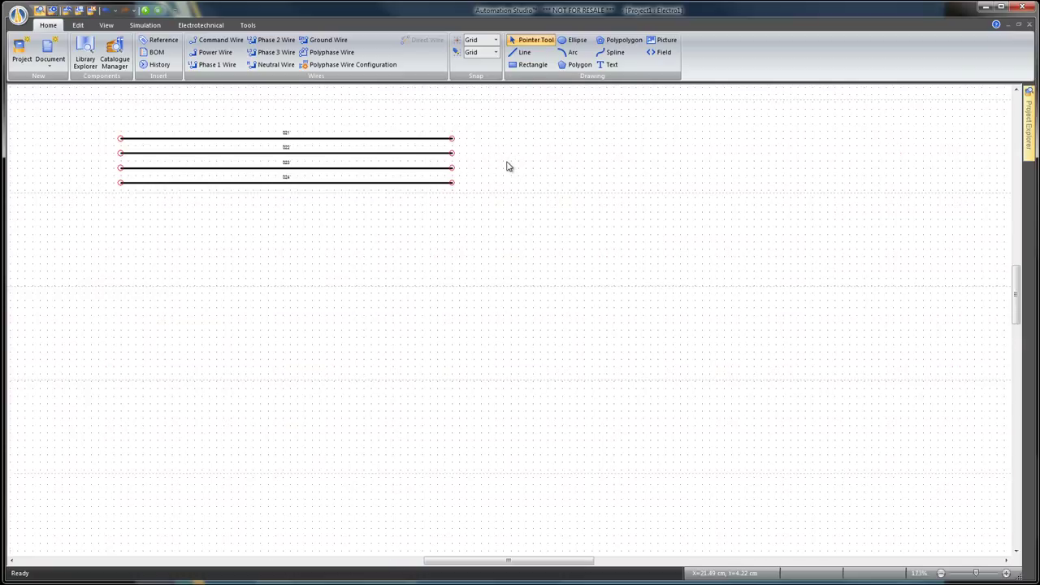
{"action": "scroll", "coordinate": [508, 166], "scroll_direction": "up", "scroll_amount": 1}
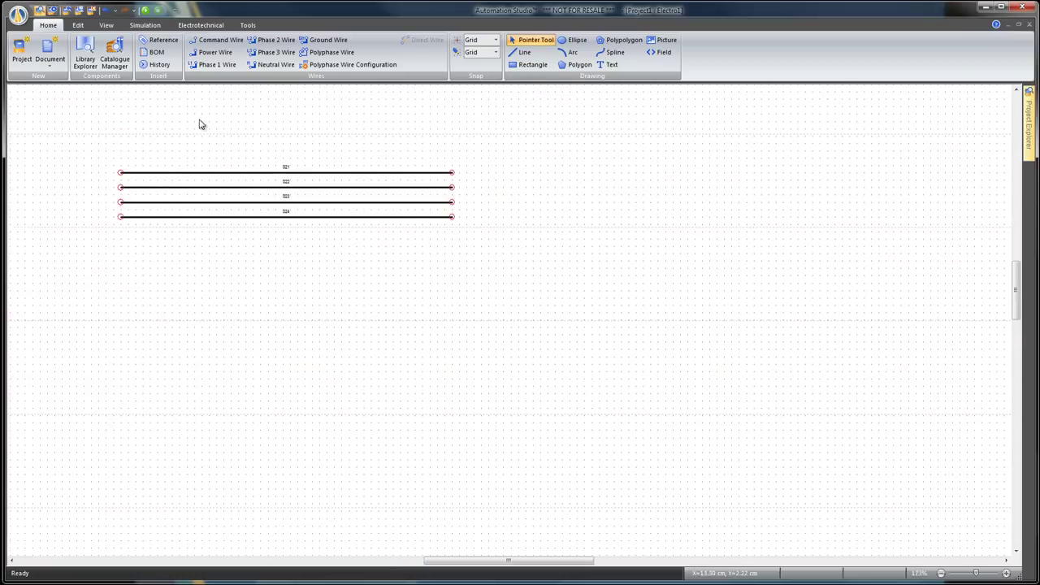
In the Wire and Cable Spool Builder's Conductor Gauges, mark AWG12 as the default gauge
{"action": "left_click", "coordinate": [200, 27]}
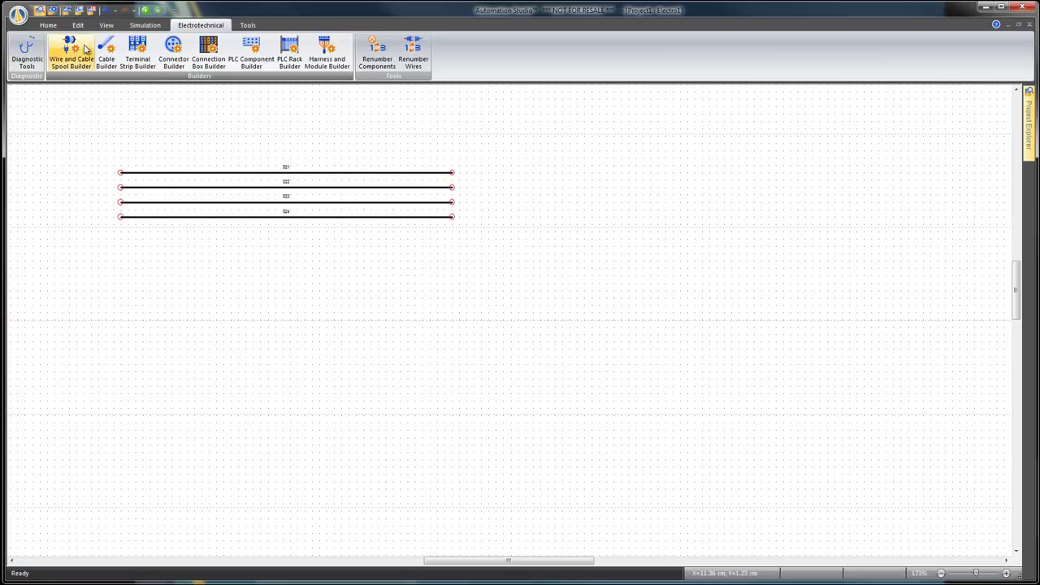
{"action": "left_click", "coordinate": [72, 71]}
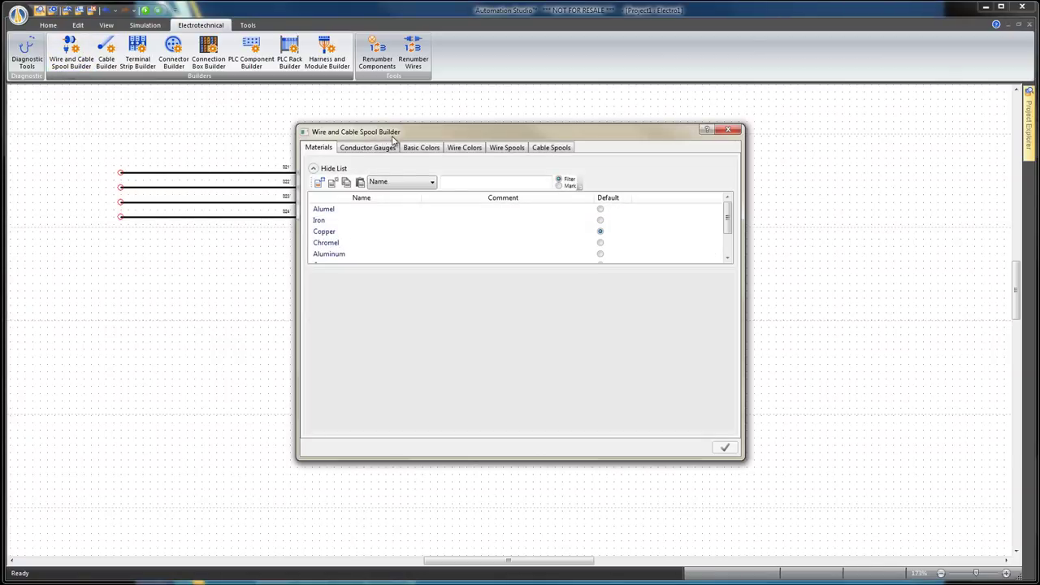
{"action": "left_click_drag", "start_coordinate": [384, 134], "coordinate": [557, 155]}
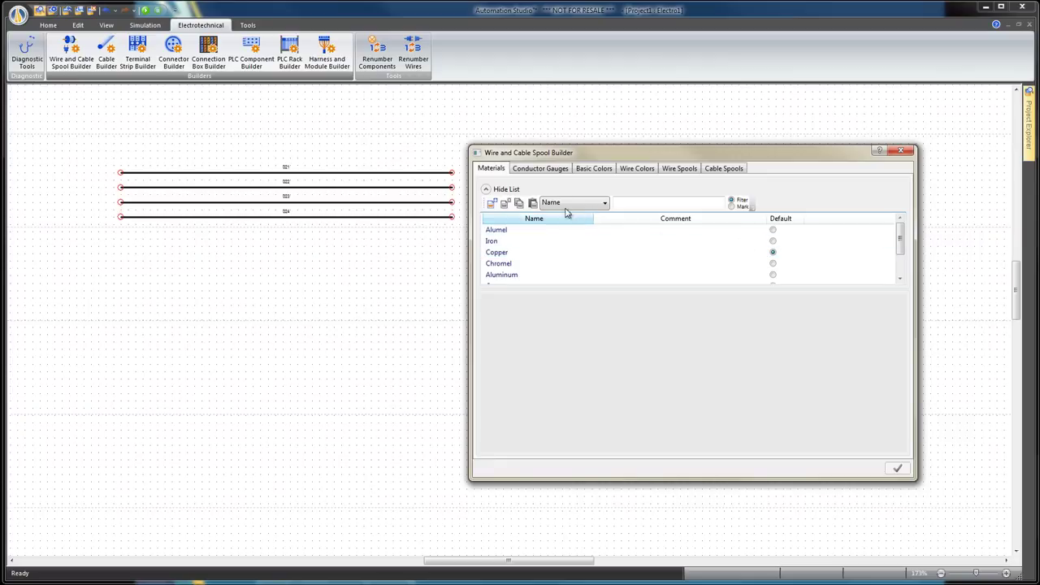
{"action": "left_click", "coordinate": [553, 169]}
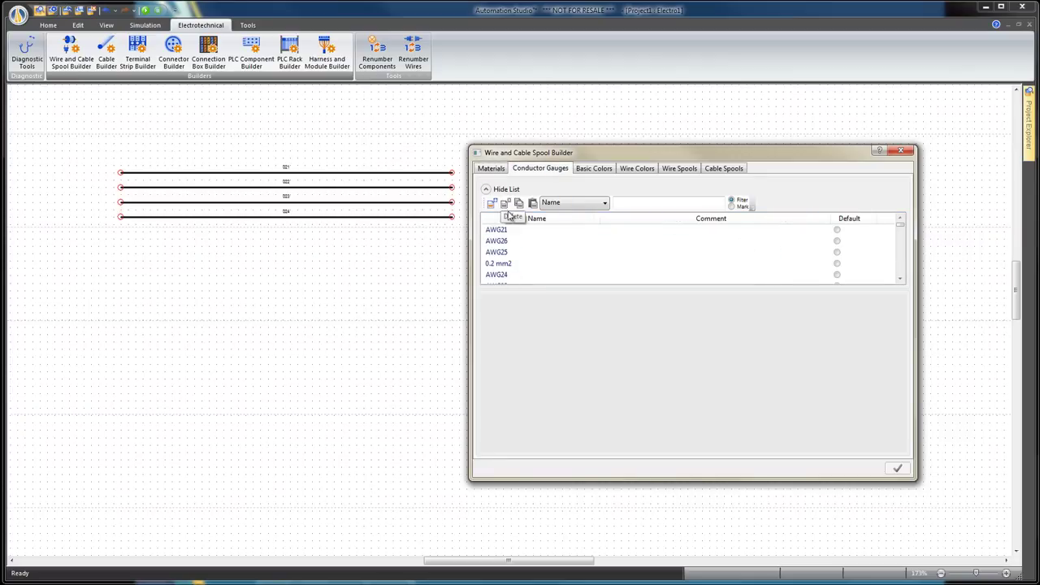
{"action": "left_click_drag", "start_coordinate": [902, 232], "coordinate": [904, 244]}
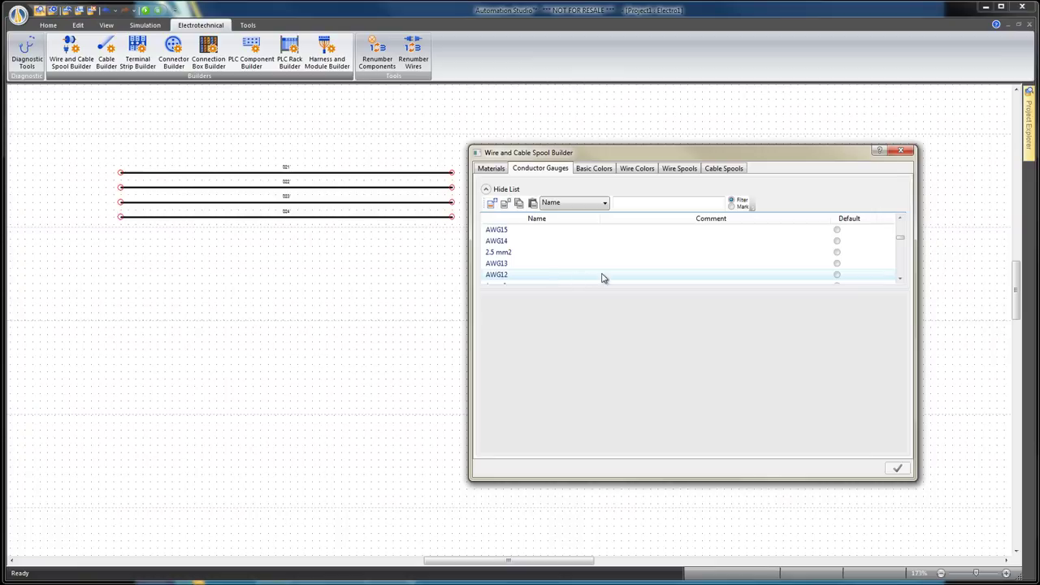
{"action": "left_click", "coordinate": [837, 276]}
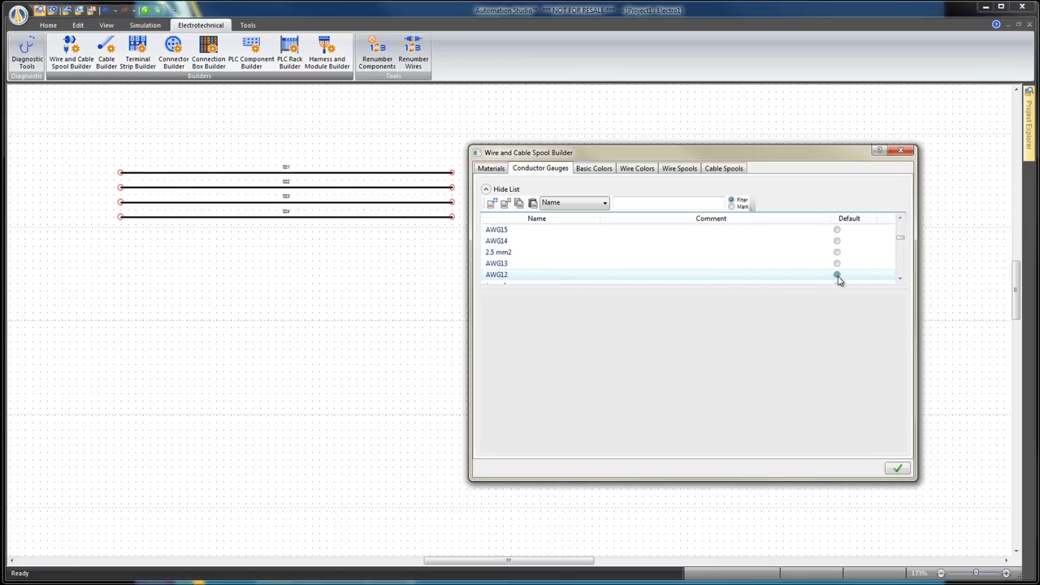
{"action": "left_click", "coordinate": [897, 469]}
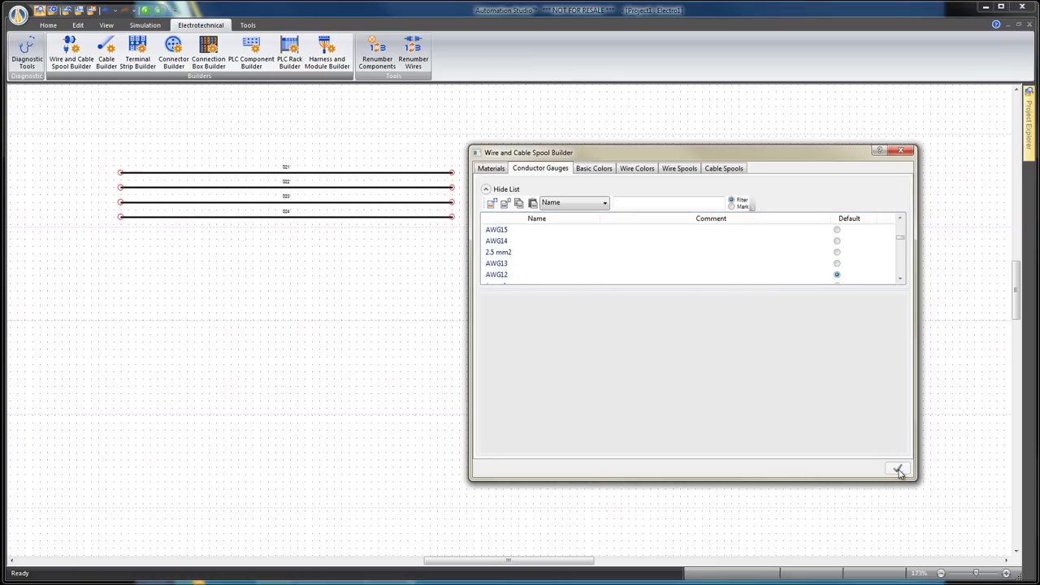
Add wire colour YES-GN: a striped yellow component over a solid green component
{"action": "left_click", "coordinate": [629, 172]}
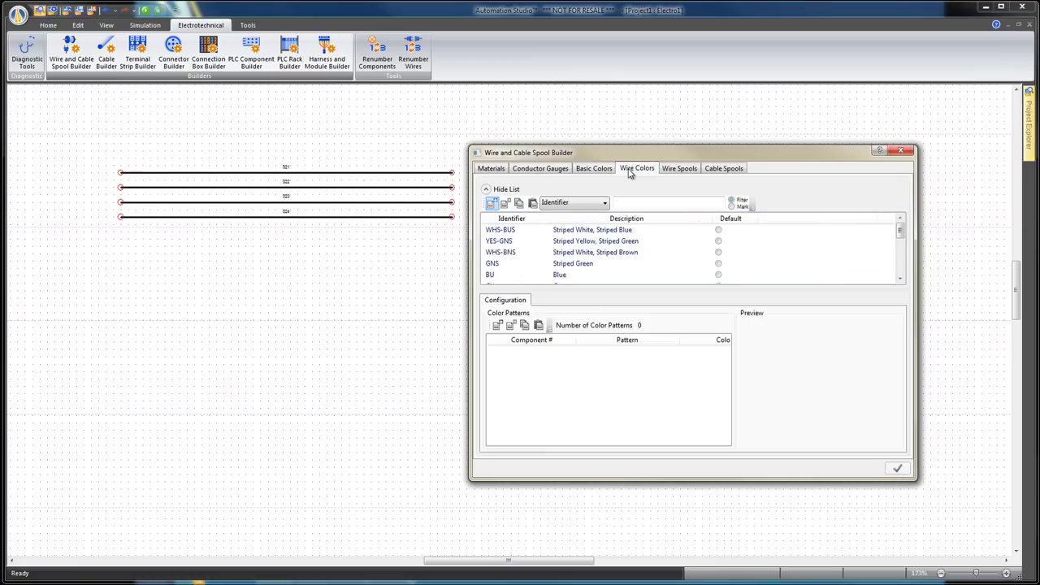
{"action": "left_click", "coordinate": [492, 204]}
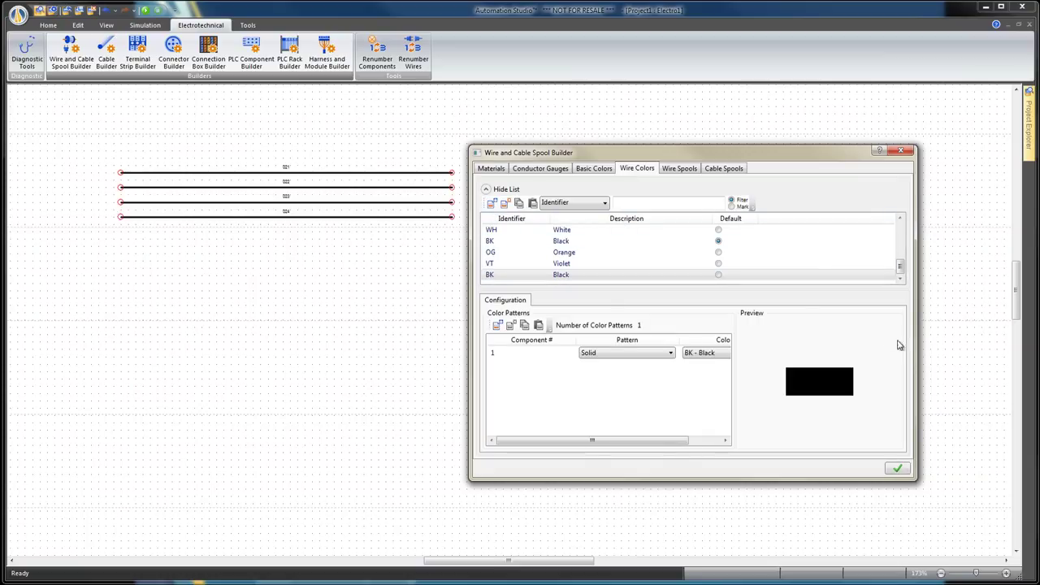
{"action": "left_click_drag", "start_coordinate": [917, 345], "coordinate": [984, 341]}
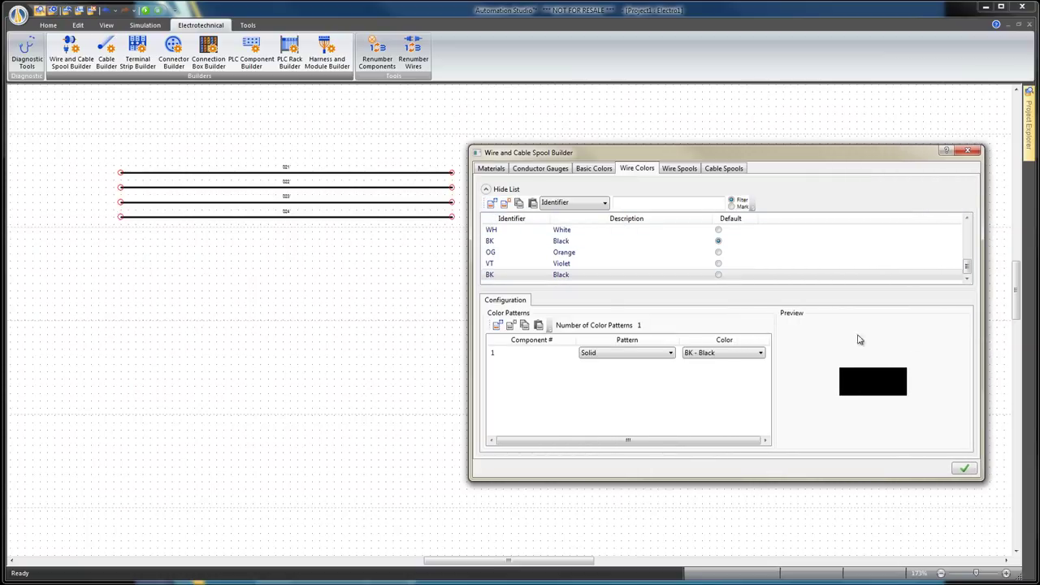
{"action": "left_click", "coordinate": [671, 353]}
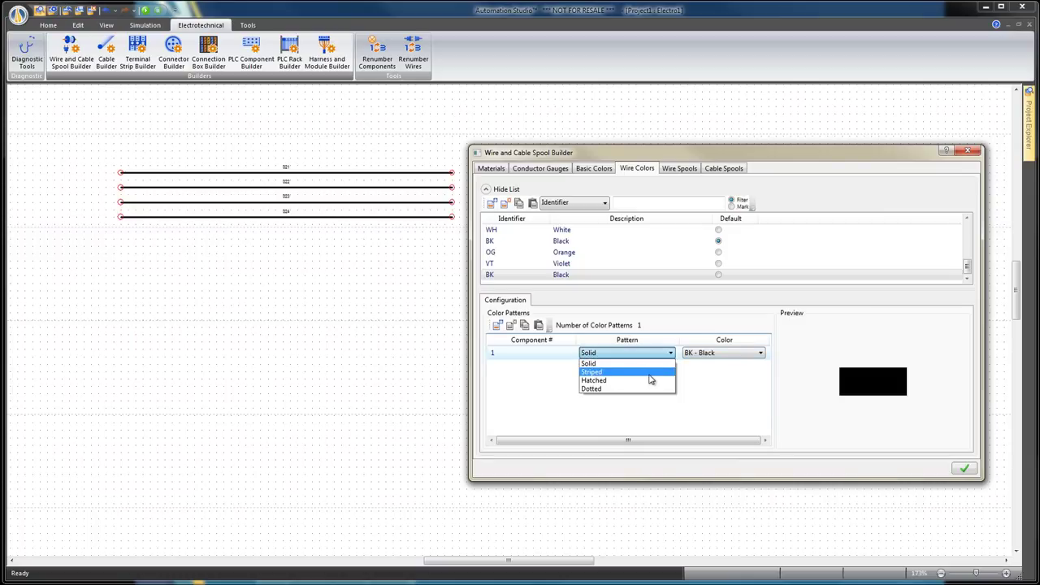
{"action": "left_click", "coordinate": [649, 372]}
{"action": "left_click", "coordinate": [762, 355]}
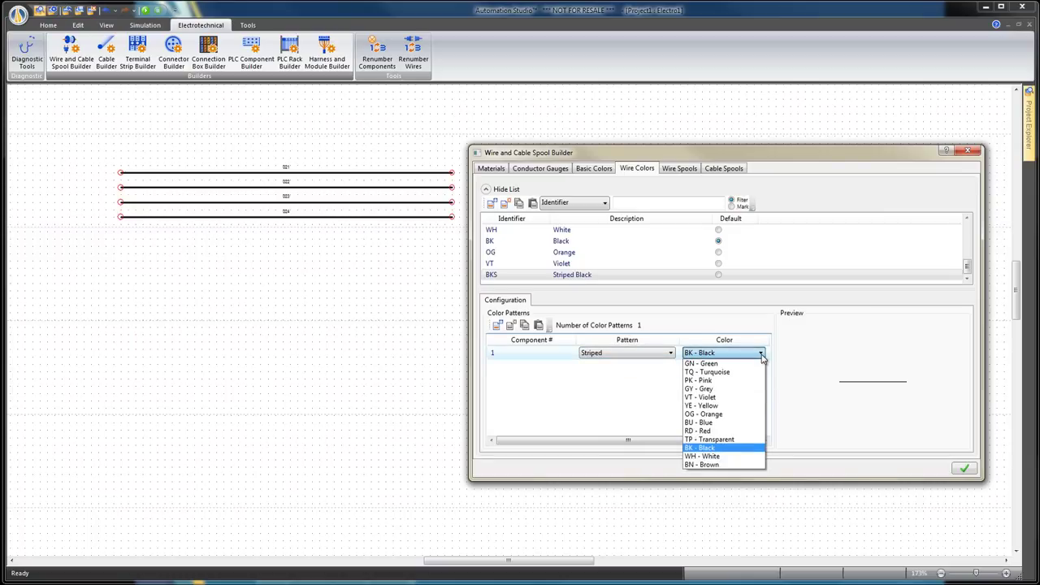
{"action": "left_click", "coordinate": [722, 406]}
{"action": "left_click", "coordinate": [497, 325]}
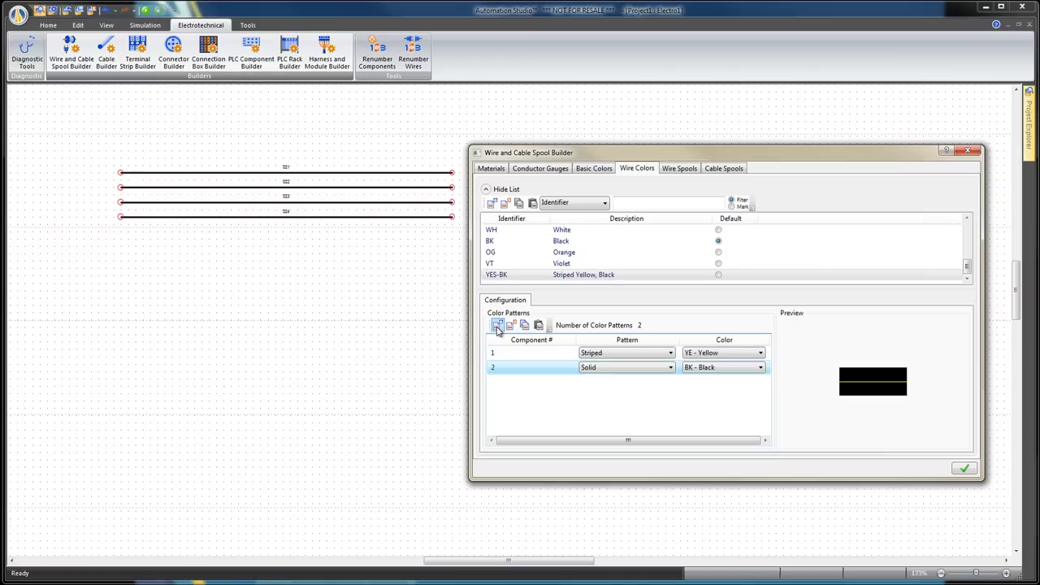
{"action": "left_click", "coordinate": [761, 368]}
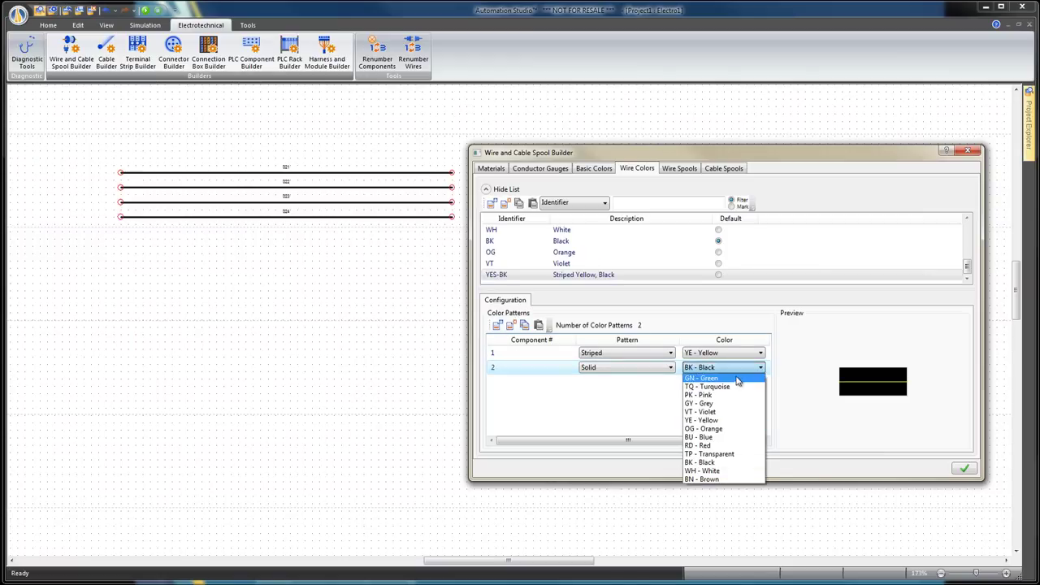
{"action": "left_click", "coordinate": [735, 379]}
{"action": "left_click", "coordinate": [965, 470]}
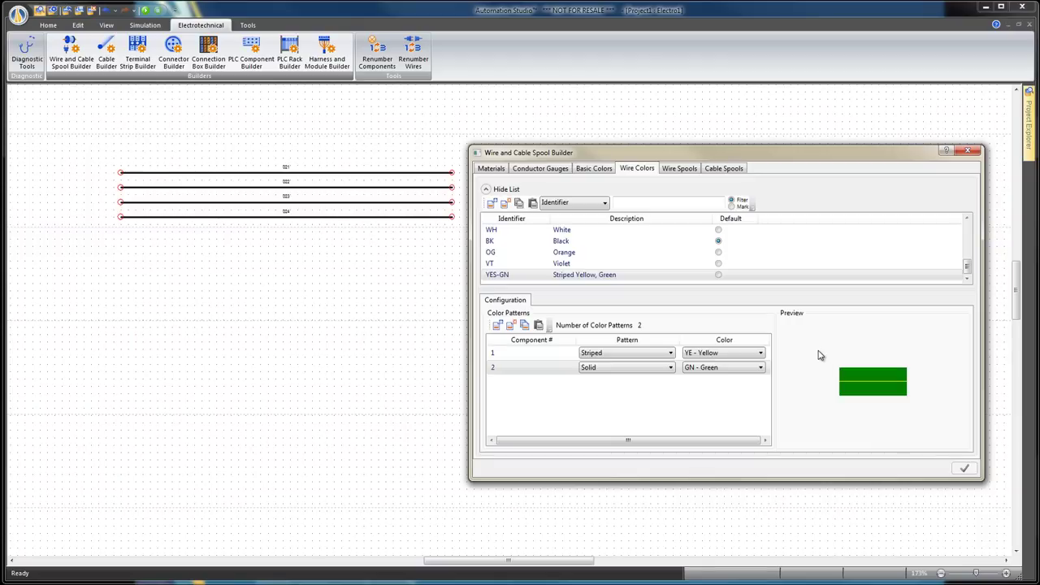
Add a new cable spool with a 5,5 in bend radius and OG cover colour
{"action": "left_click", "coordinate": [709, 172]}
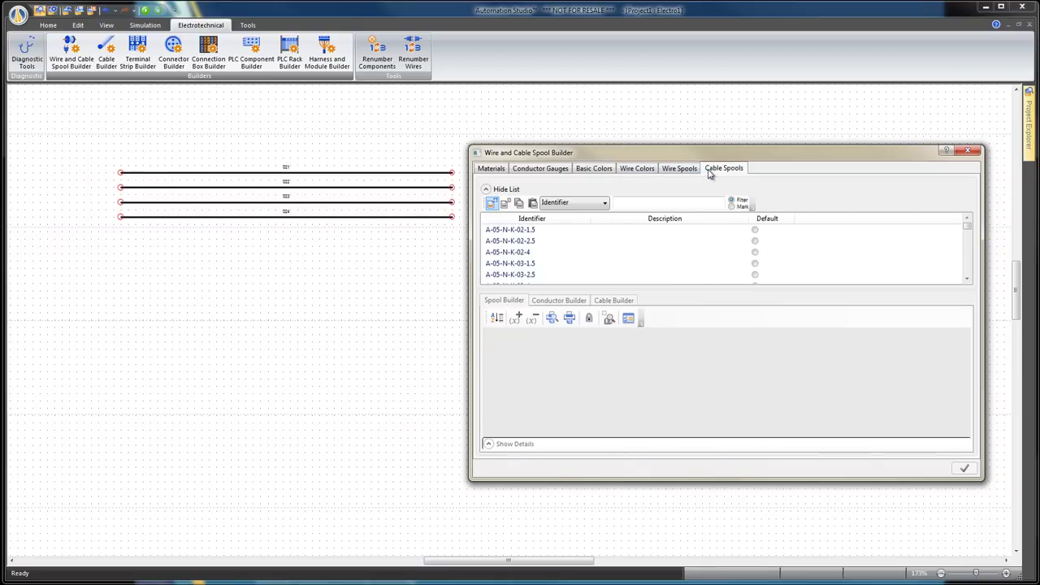
{"action": "left_click", "coordinate": [492, 204]}
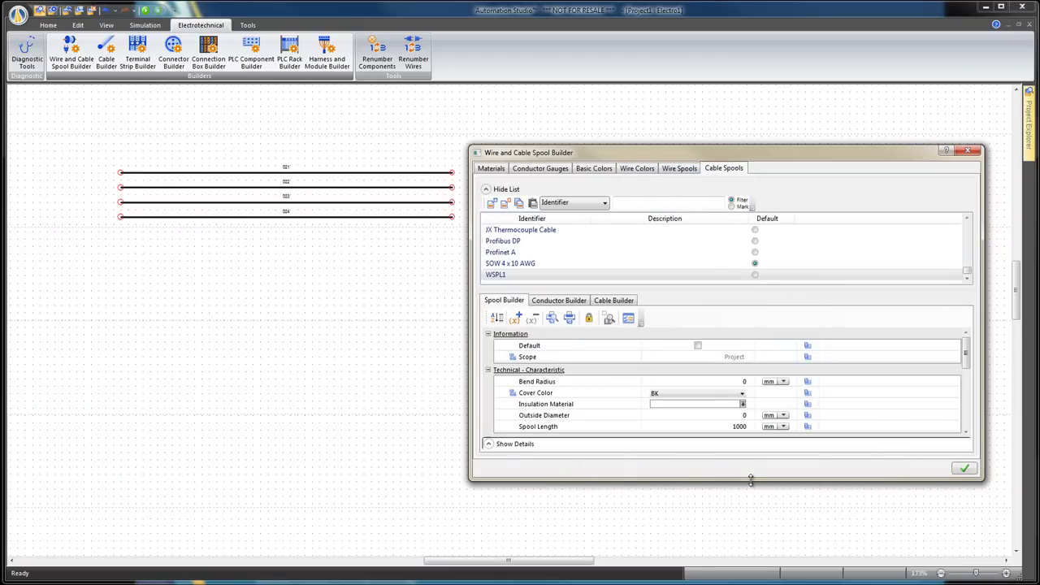
{"action": "left_click_drag", "start_coordinate": [747, 480], "coordinate": [750, 534]}
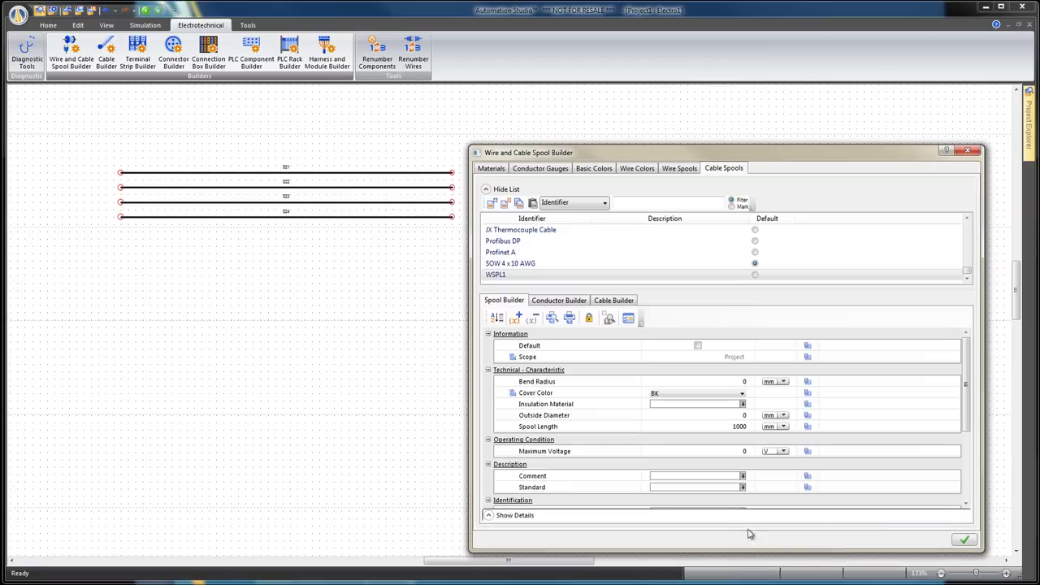
{"action": "left_click", "coordinate": [784, 382]}
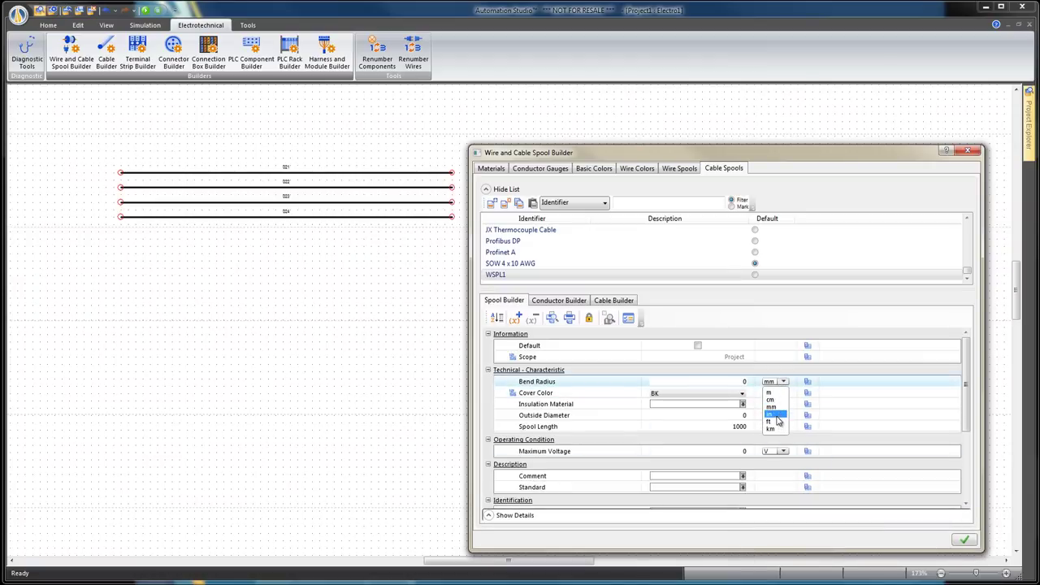
{"action": "left_click", "coordinate": [771, 415]}
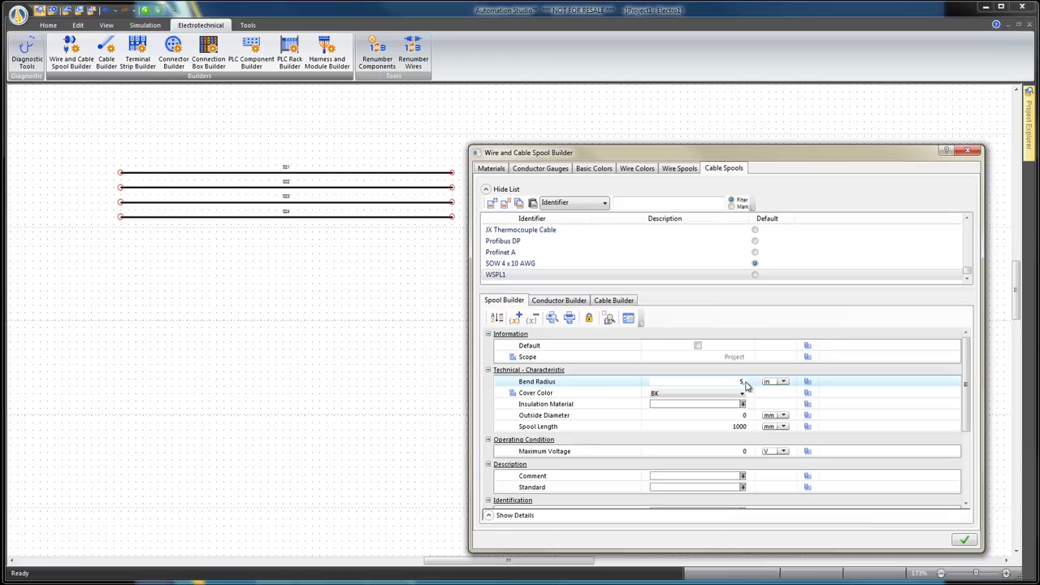
{"action": "left_click", "coordinate": [746, 384]}
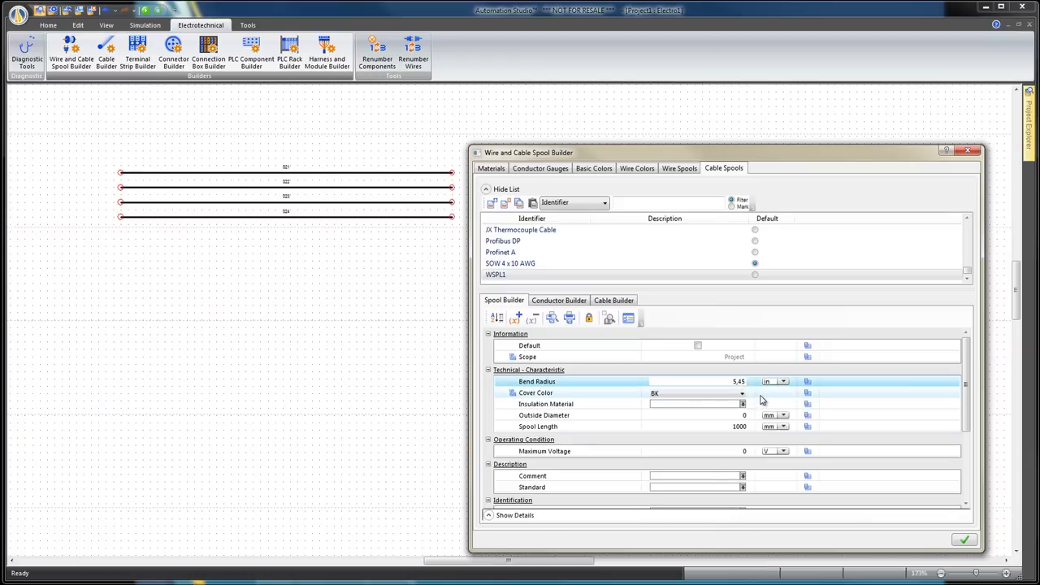
{"action": "left_click", "coordinate": [762, 396]}
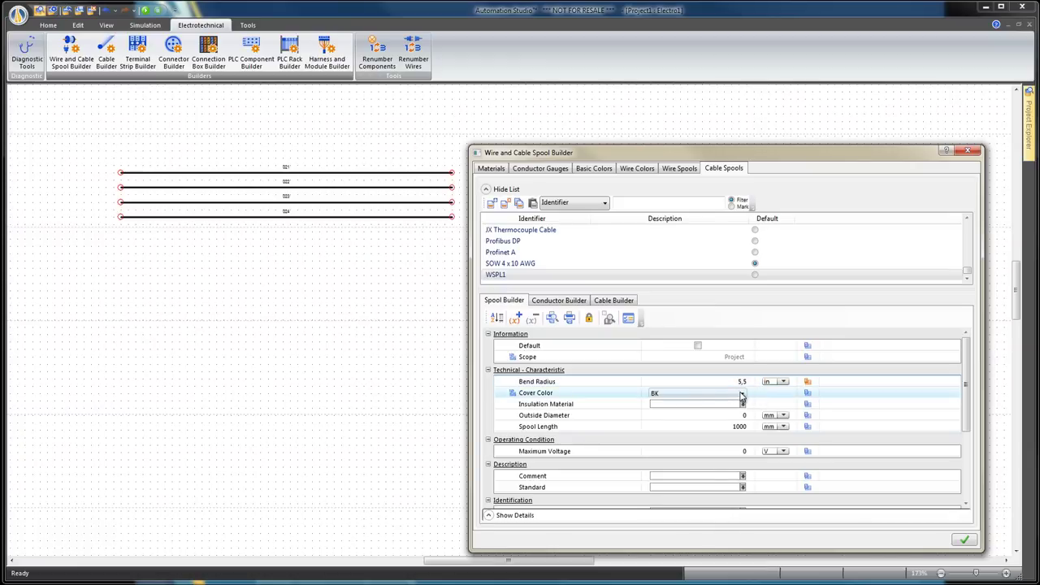
{"action": "left_click", "coordinate": [742, 394]}
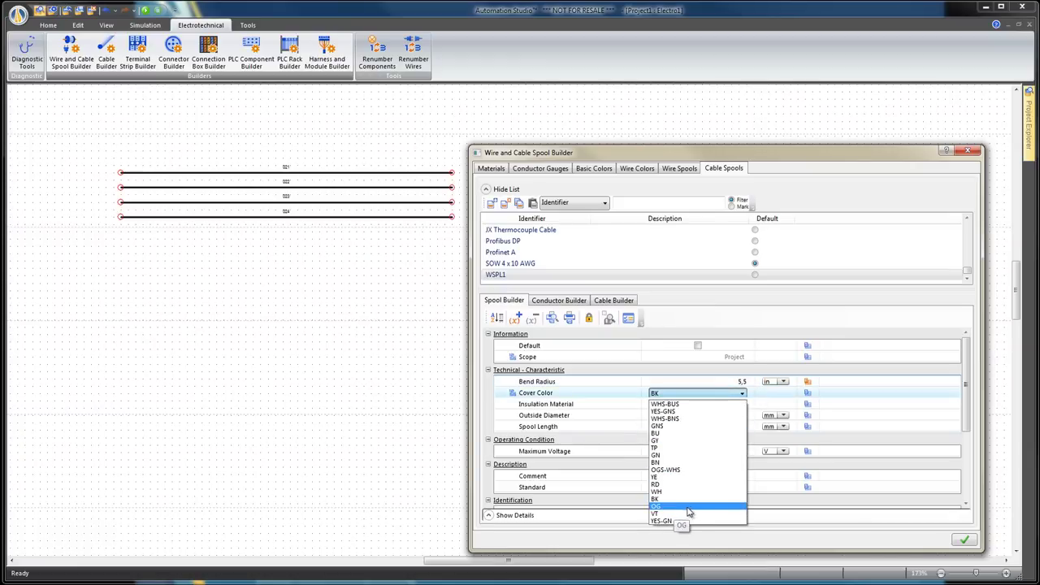
{"action": "left_click", "coordinate": [717, 508]}
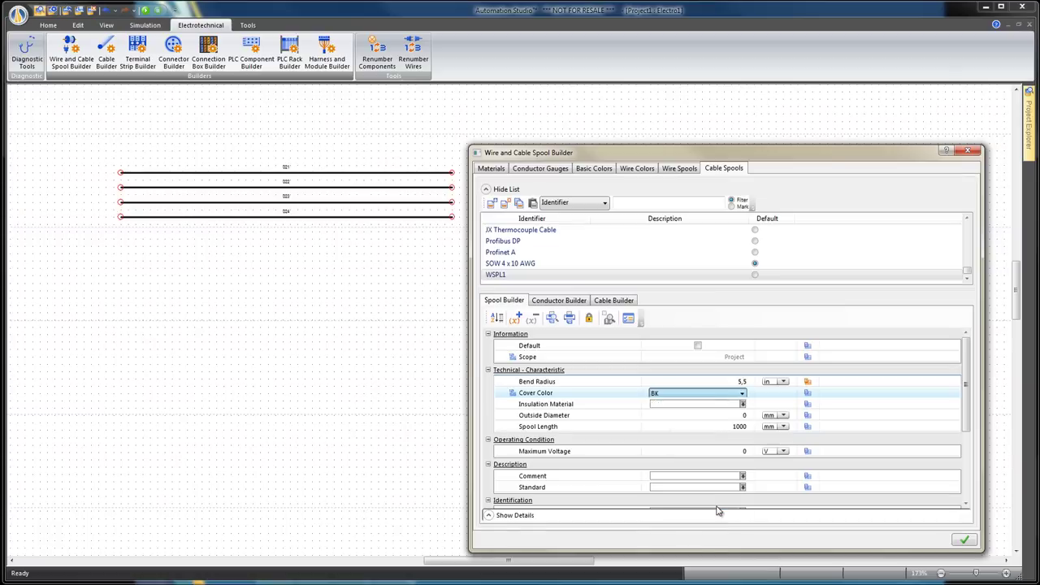
Give the spool PVC insulation, 0,5 in outside diameter, 1000 ft length and 600 V maximum
{"action": "left_click", "coordinate": [734, 405]}
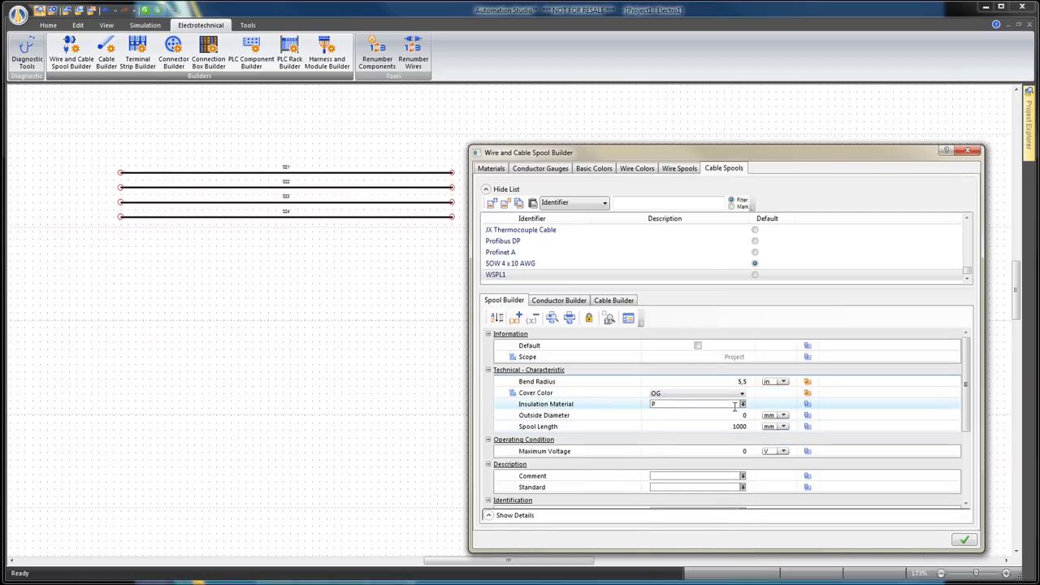
{"action": "left_click", "coordinate": [772, 416]}
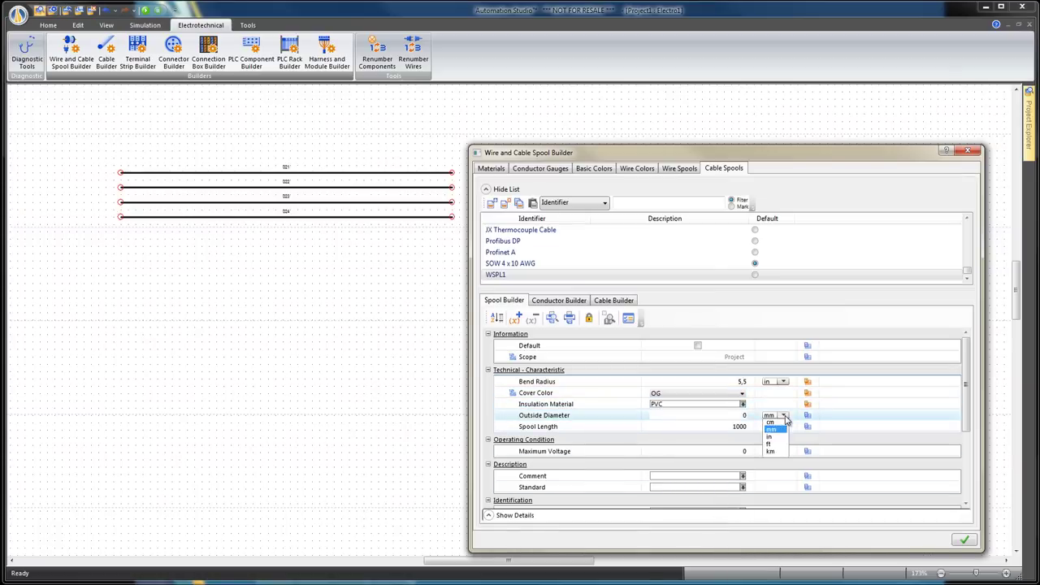
{"action": "left_click", "coordinate": [783, 415]}
{"action": "left_click", "coordinate": [771, 450]}
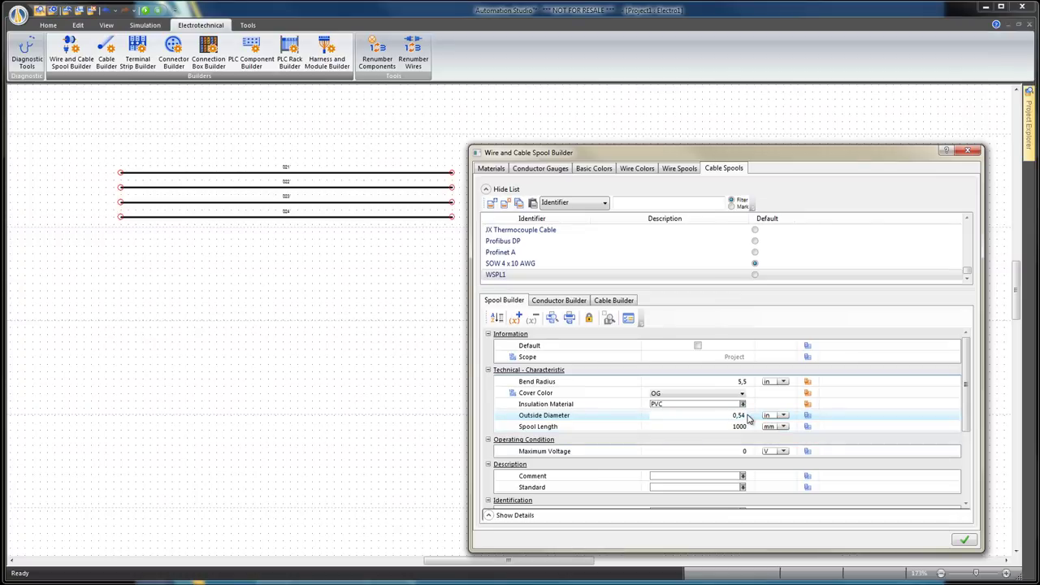
{"action": "left_click", "coordinate": [830, 429]}
{"action": "left_click", "coordinate": [784, 427]}
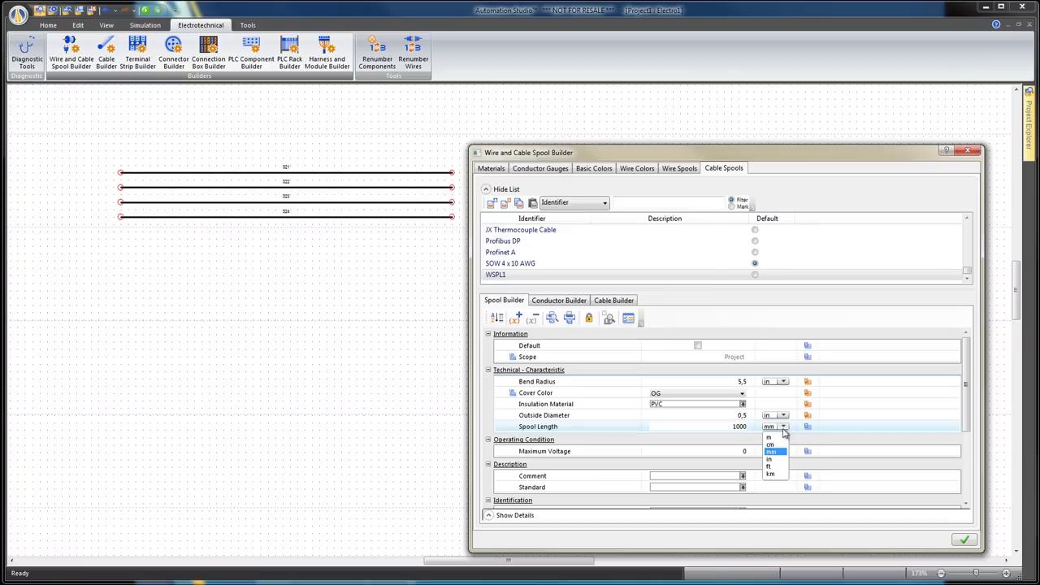
{"action": "left_click", "coordinate": [771, 449]}
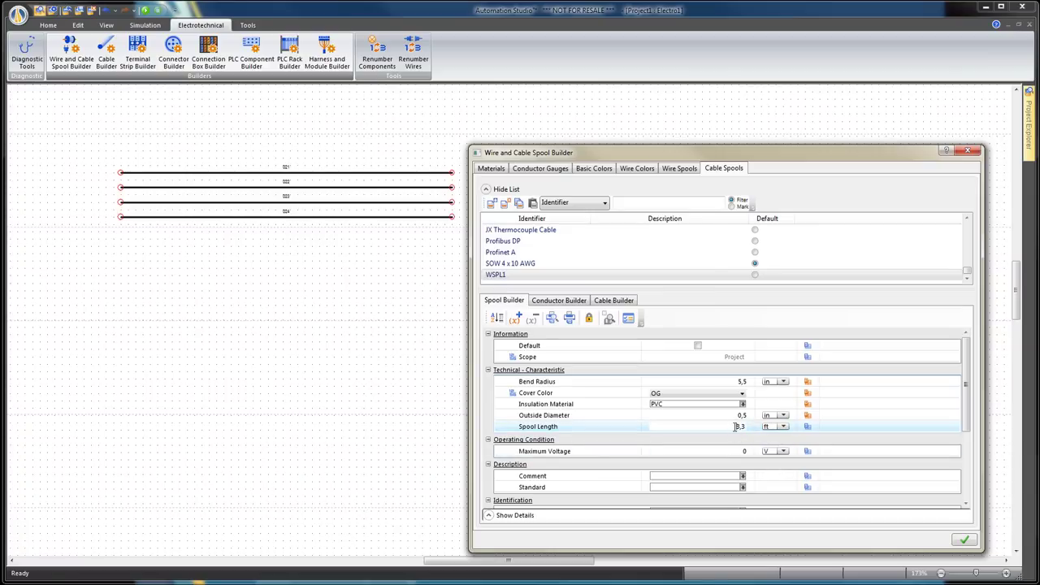
{"action": "left_click", "coordinate": [749, 430]}
{"action": "type", "text": "100"}
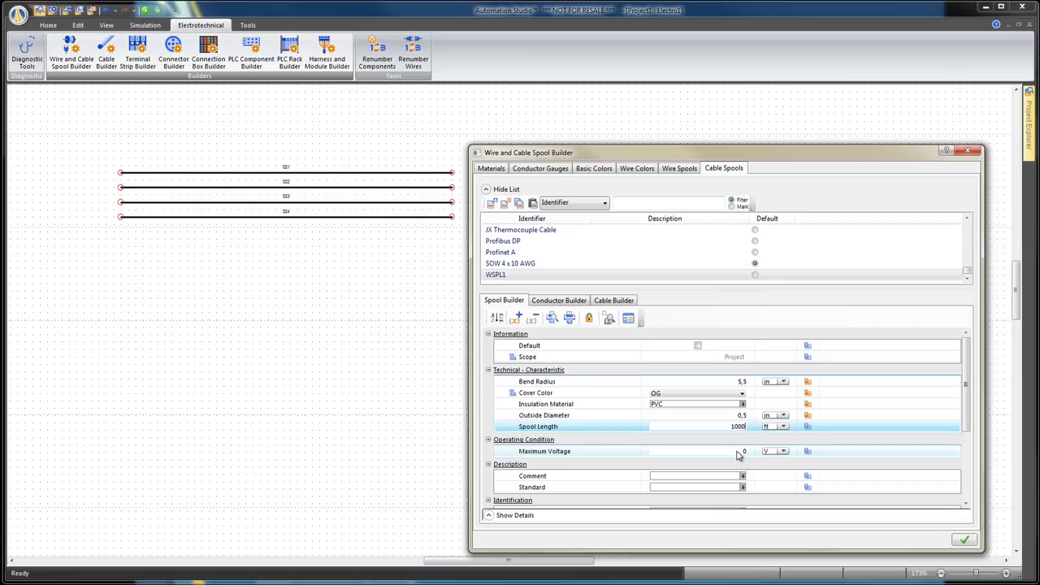
{"action": "type", "text": "0"}
{"action": "left_click", "coordinate": [740, 452]}
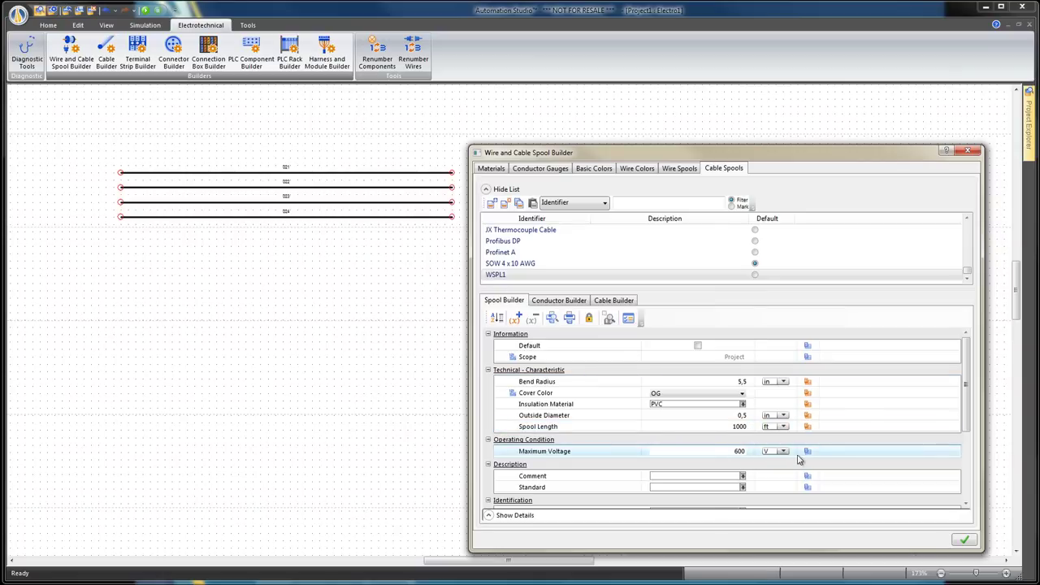
{"action": "type", "text": "600"}
Rename the spool from WSPL1 to '7145A Belden spool' and apply the settings
{"action": "scroll", "coordinate": [967, 423], "scroll_direction": "down", "scroll_amount": 3}
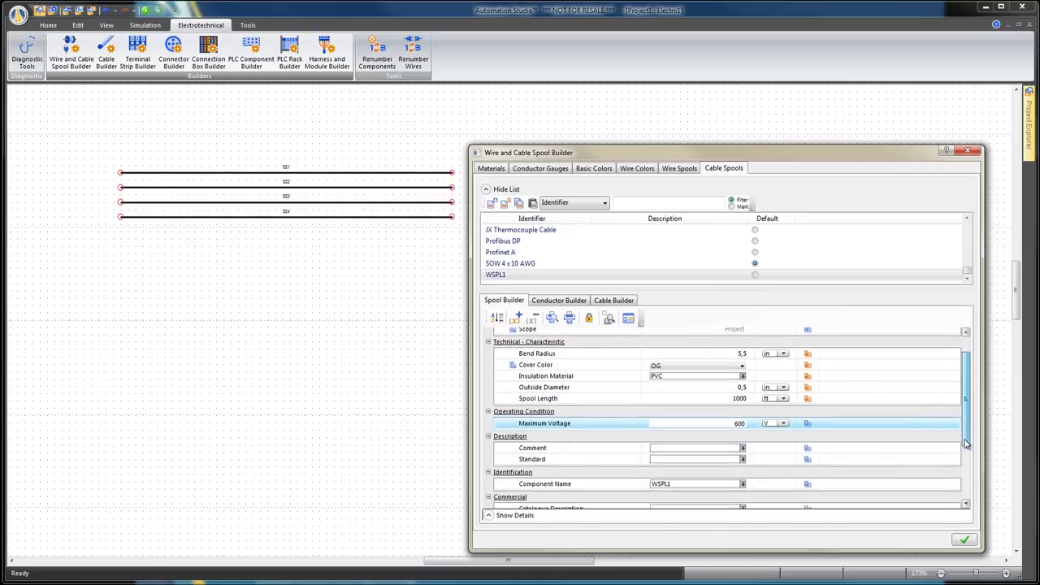
{"action": "left_click", "coordinate": [666, 446]}
{"action": "left_click_drag", "start_coordinate": [669, 445], "coordinate": [645, 451]}
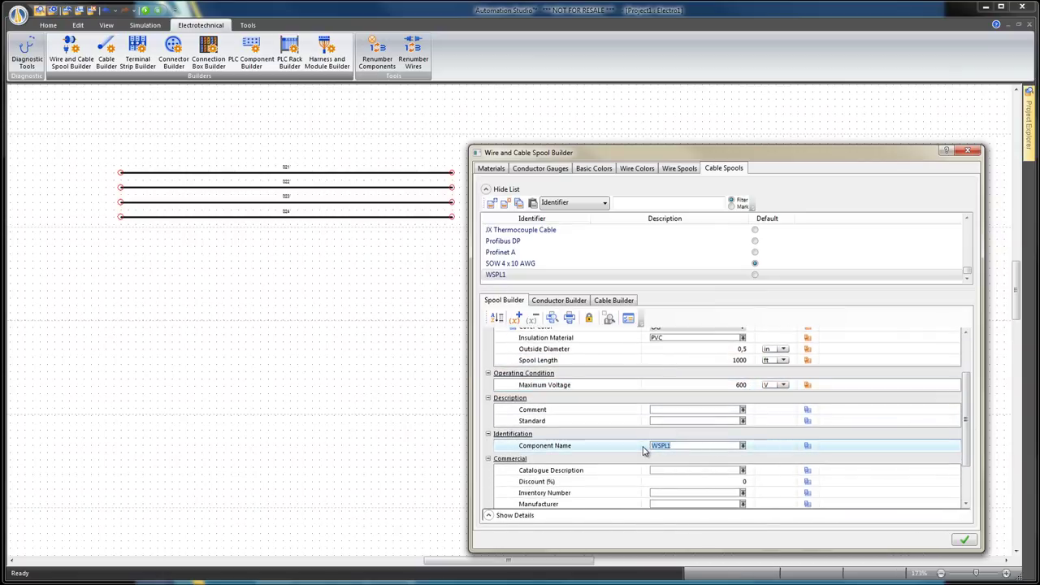
{"action": "type", "text": "7145A Belden spool"}
{"action": "scroll", "coordinate": [969, 496], "scroll_direction": "down", "scroll_amount": 2}
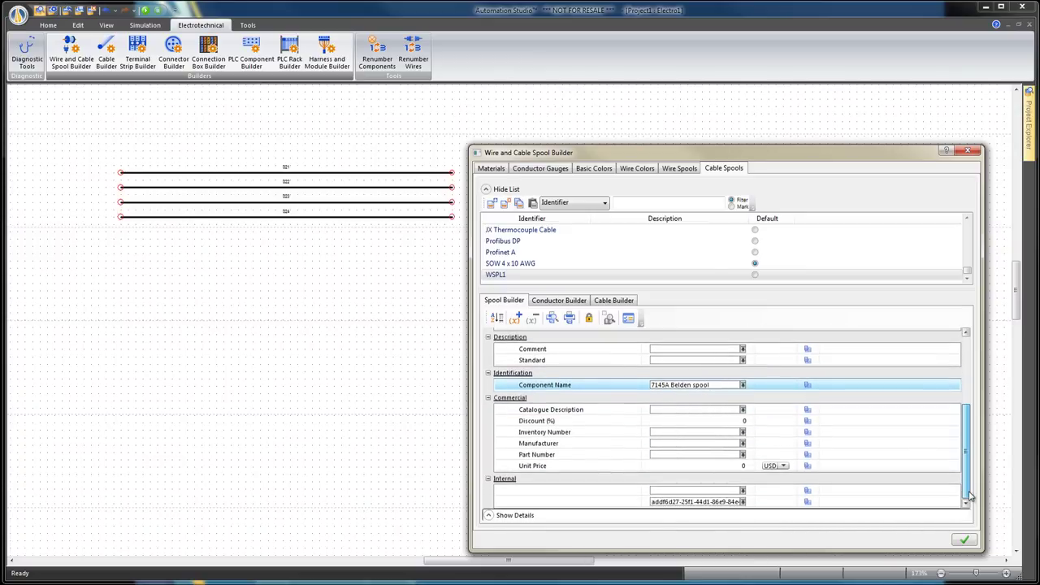
{"action": "scroll", "coordinate": [970, 496], "scroll_direction": "up", "scroll_amount": 4}
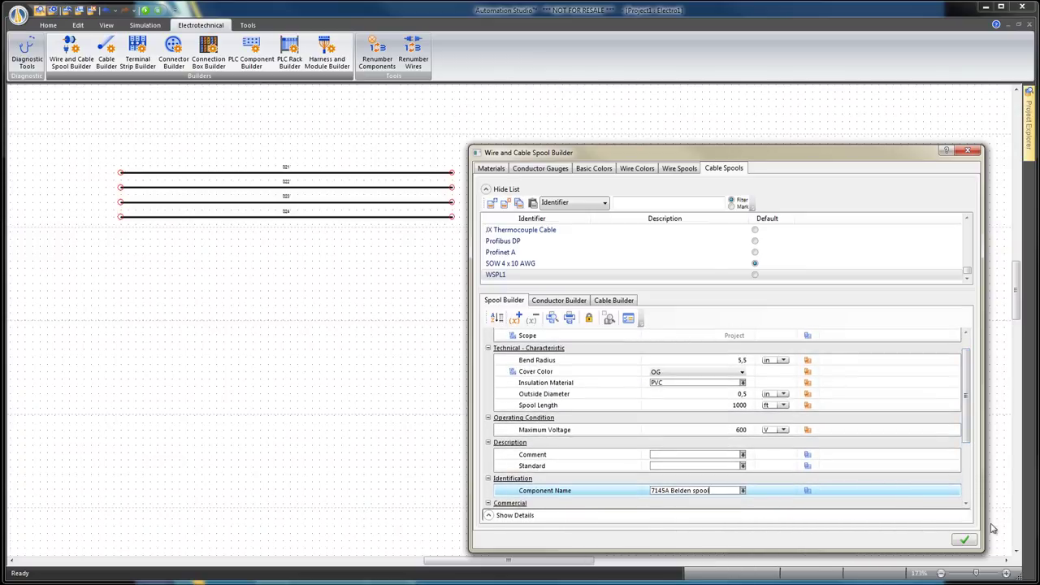
{"action": "left_click", "coordinate": [964, 540]}
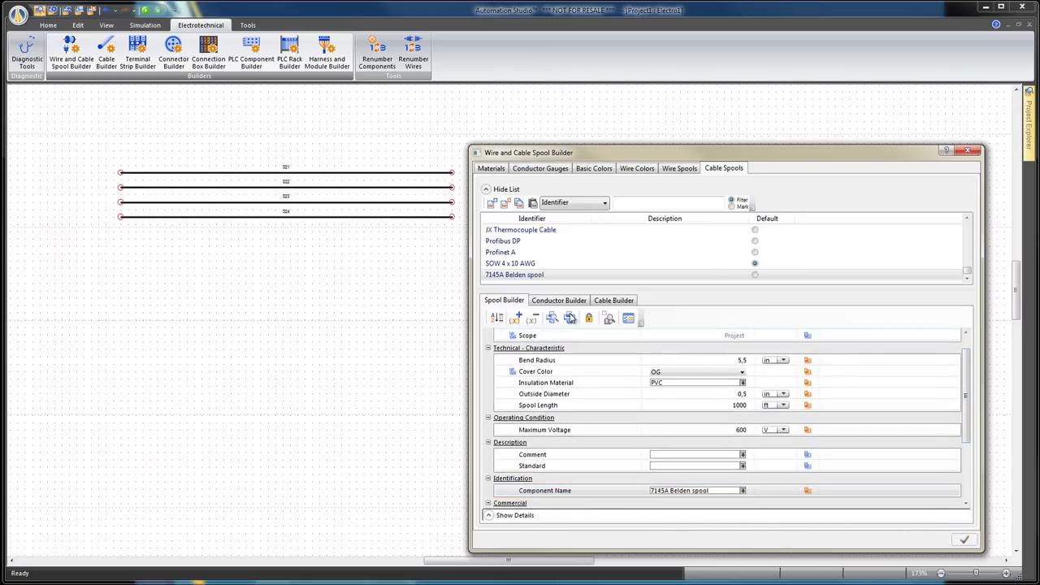
Make conductor 1 a stranded conductor with an RD cover and PVC insulation
{"action": "left_click", "coordinate": [579, 302]}
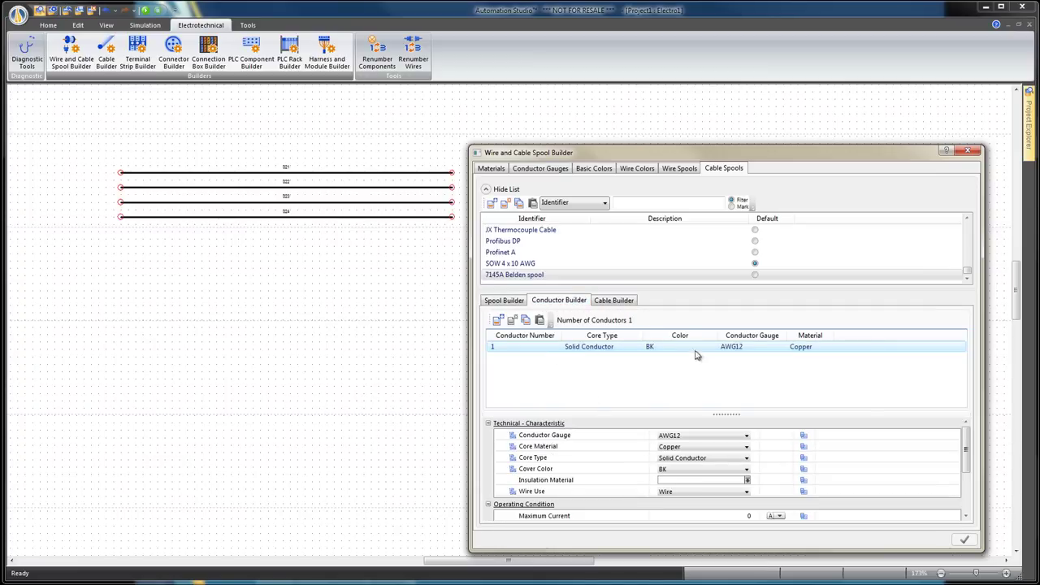
{"action": "left_click", "coordinate": [746, 459]}
{"action": "left_click", "coordinate": [743, 476]}
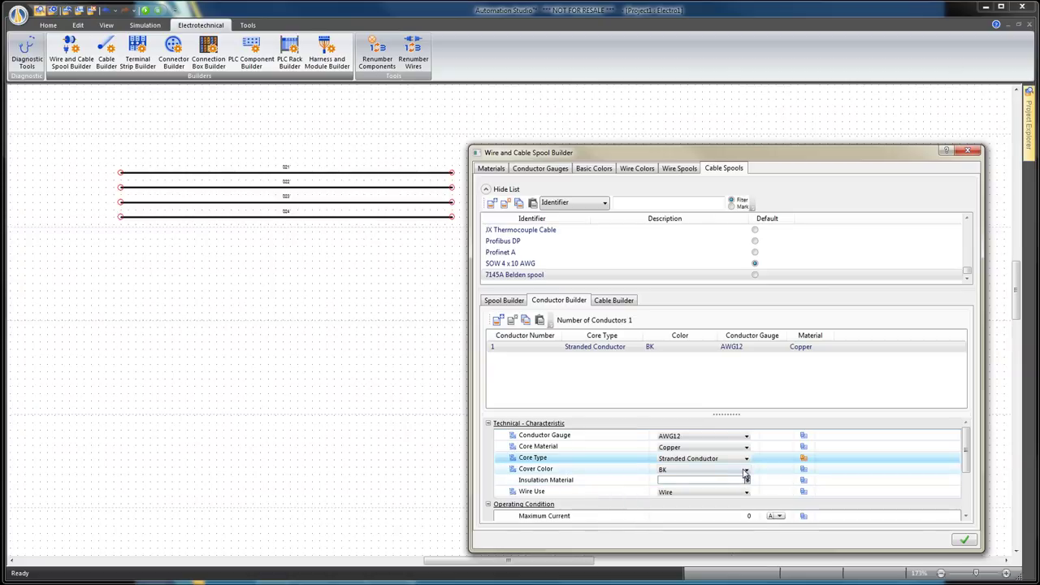
{"action": "left_click", "coordinate": [746, 470]}
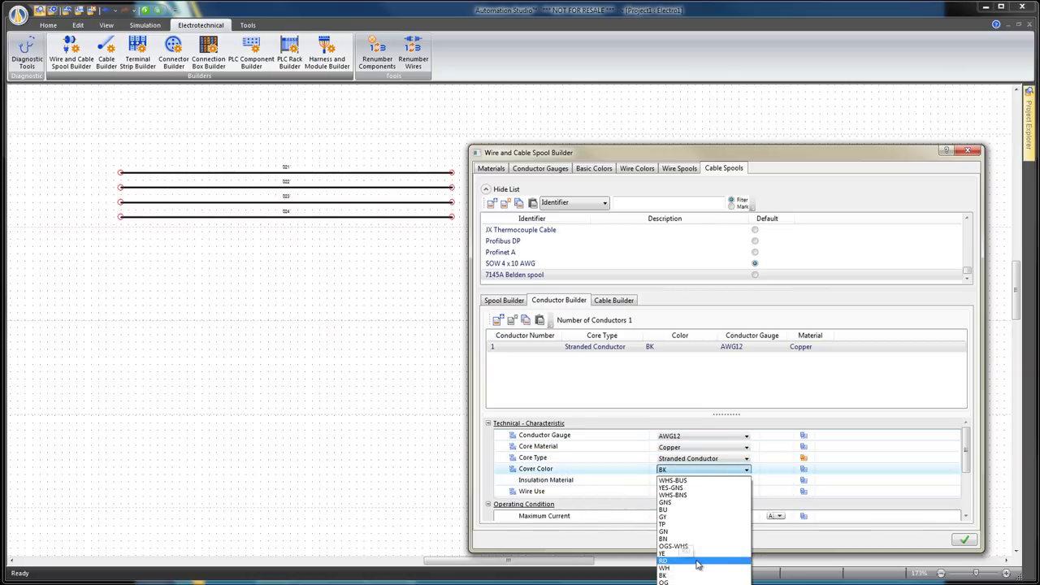
{"action": "left_click", "coordinate": [706, 562]}
{"action": "left_click", "coordinate": [716, 480]}
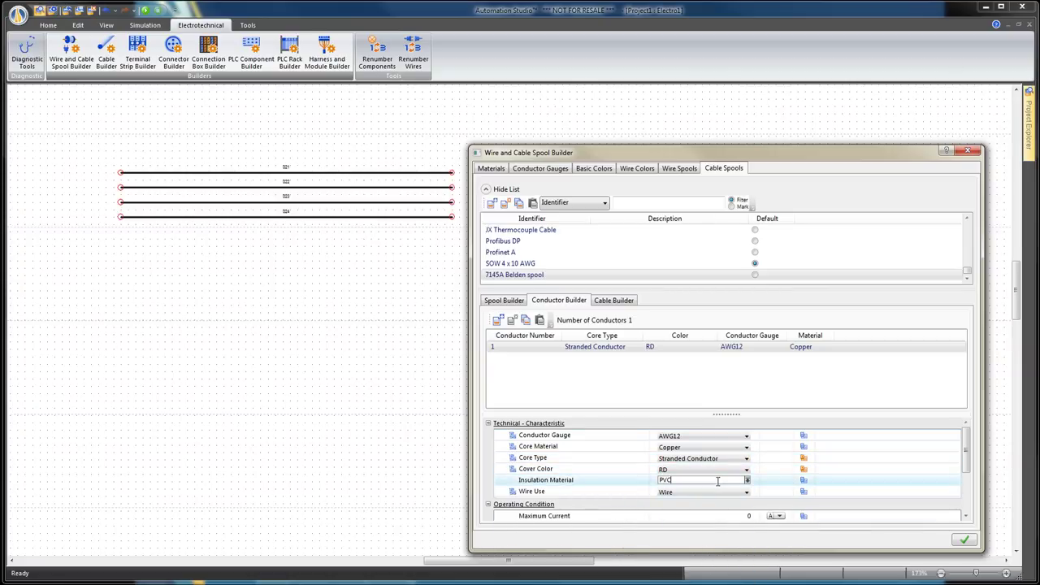
{"action": "left_click", "coordinate": [520, 351]}
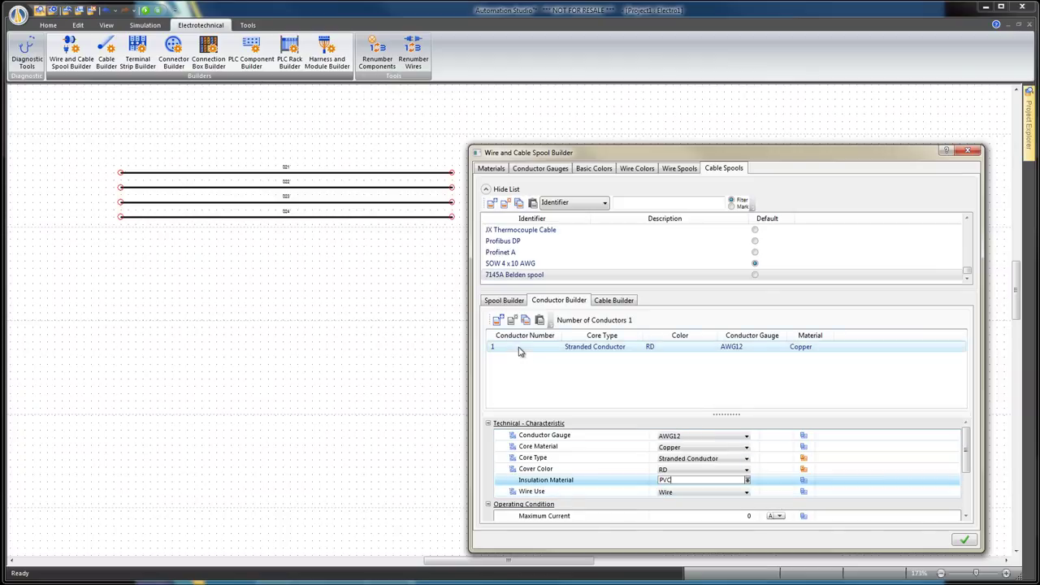
Add conductor 2 as a stranded conductor with an RD cover and PVC insulation
{"action": "left_click", "coordinate": [498, 321]}
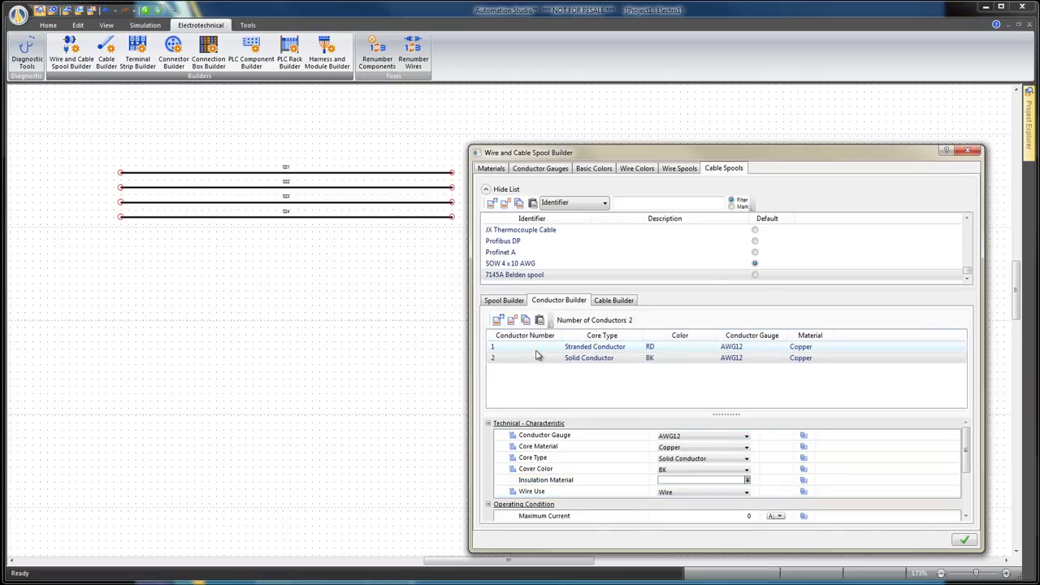
{"action": "left_click", "coordinate": [702, 448]}
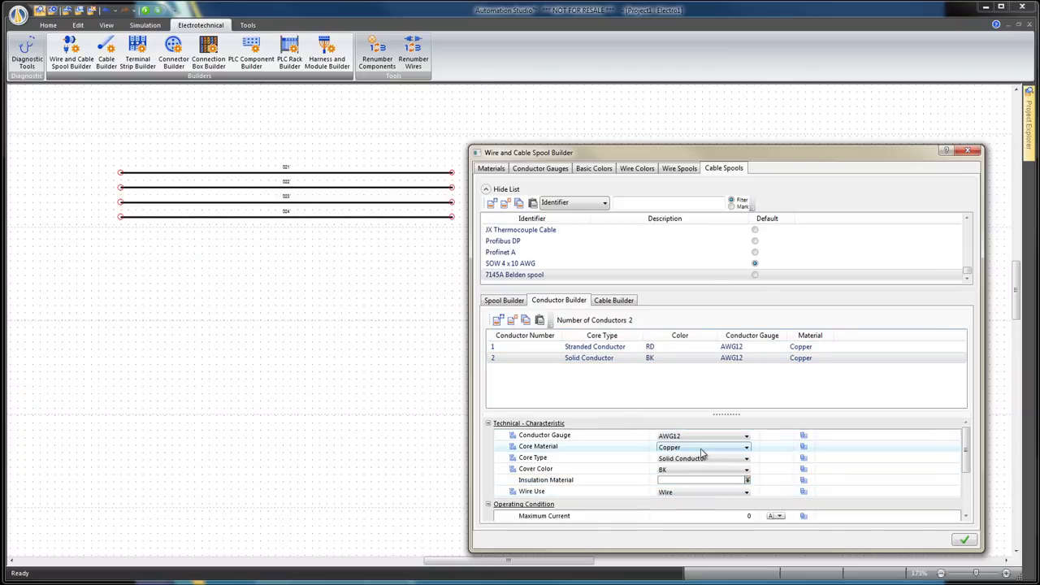
{"action": "left_click", "coordinate": [704, 460]}
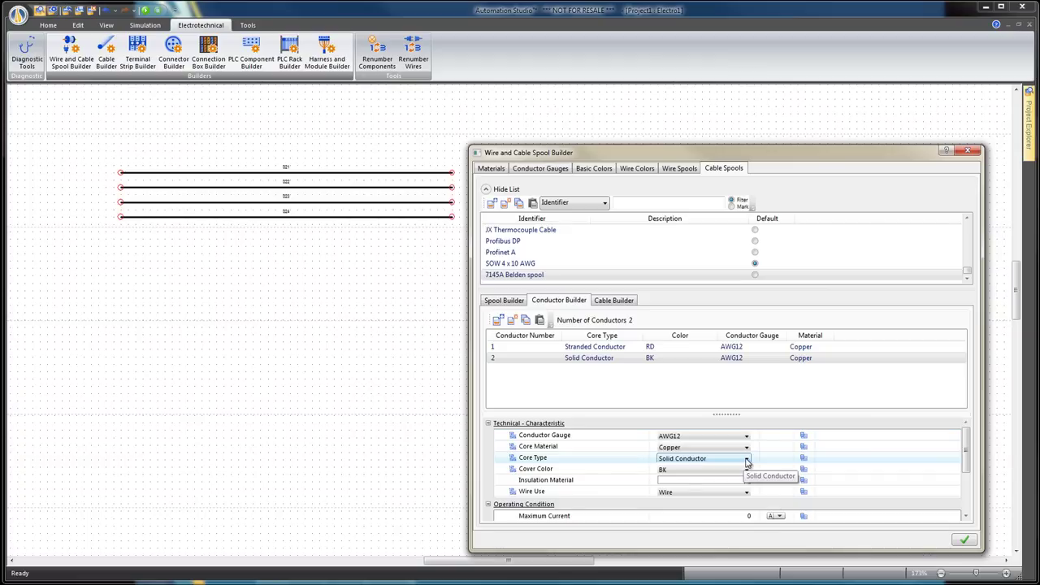
{"action": "left_click", "coordinate": [747, 460]}
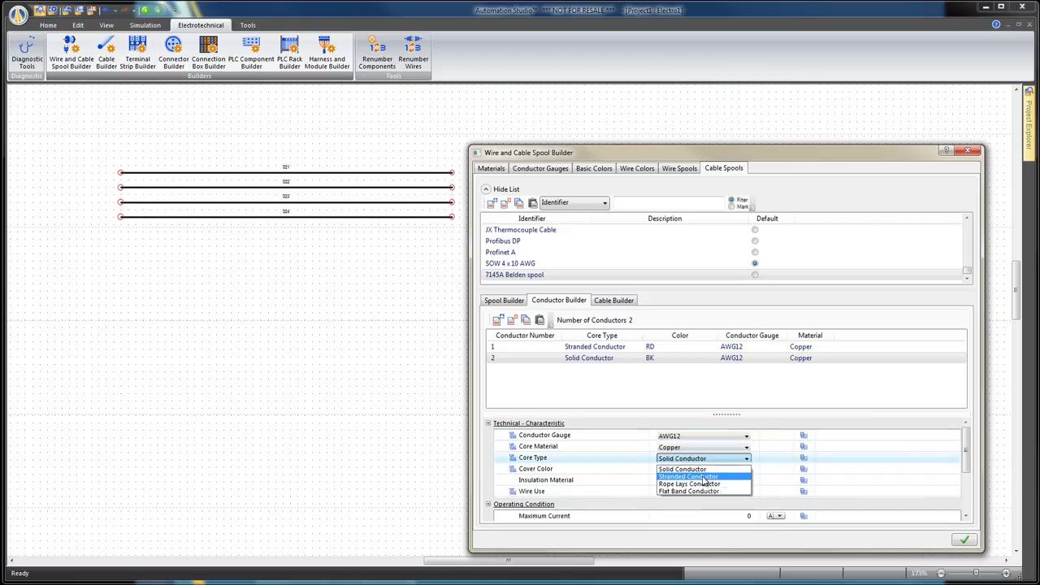
{"action": "left_click", "coordinate": [704, 477]}
{"action": "left_click", "coordinate": [747, 472]}
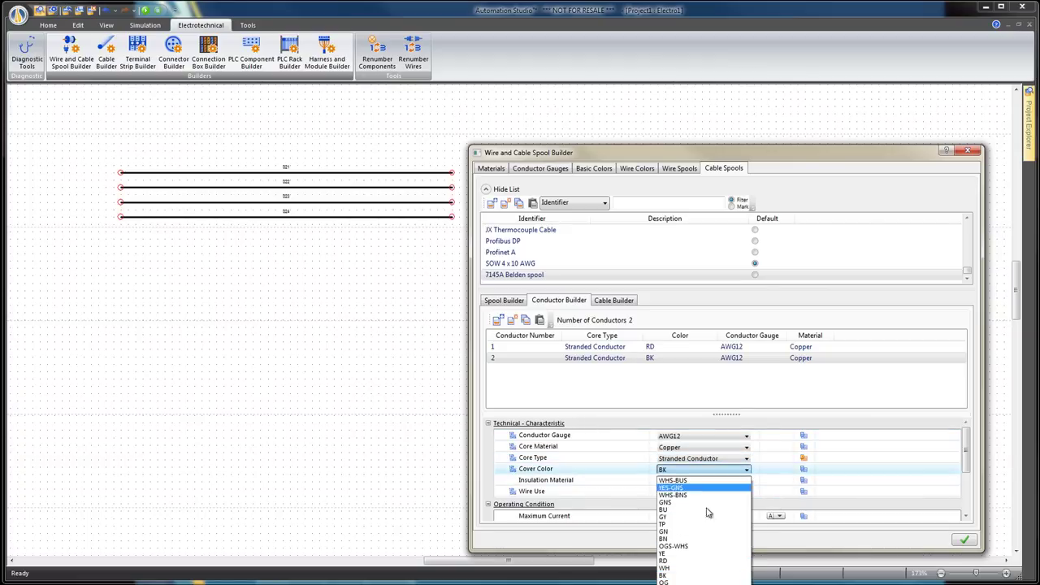
{"action": "left_click", "coordinate": [697, 561]}
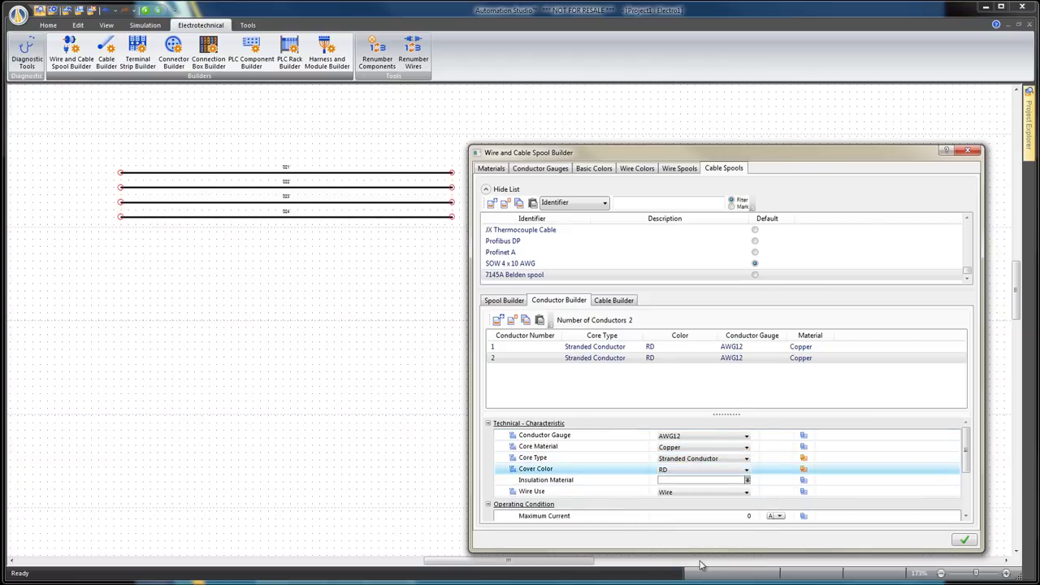
{"action": "left_click", "coordinate": [707, 481]}
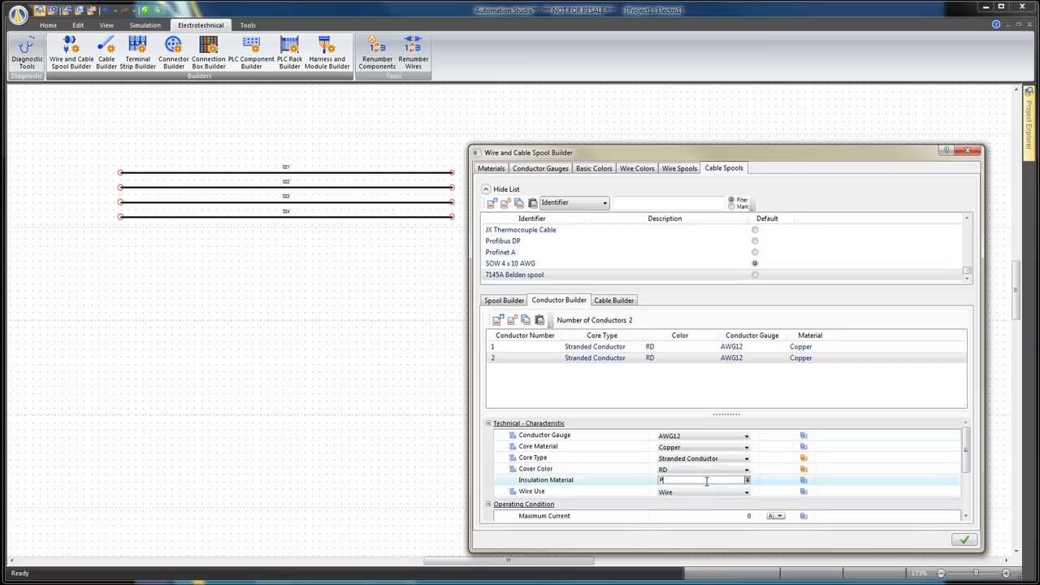
{"action": "type", "text": "C"}
Copy conductor 2 and paste it as conductor 3
{"action": "right_click", "coordinate": [531, 360]}
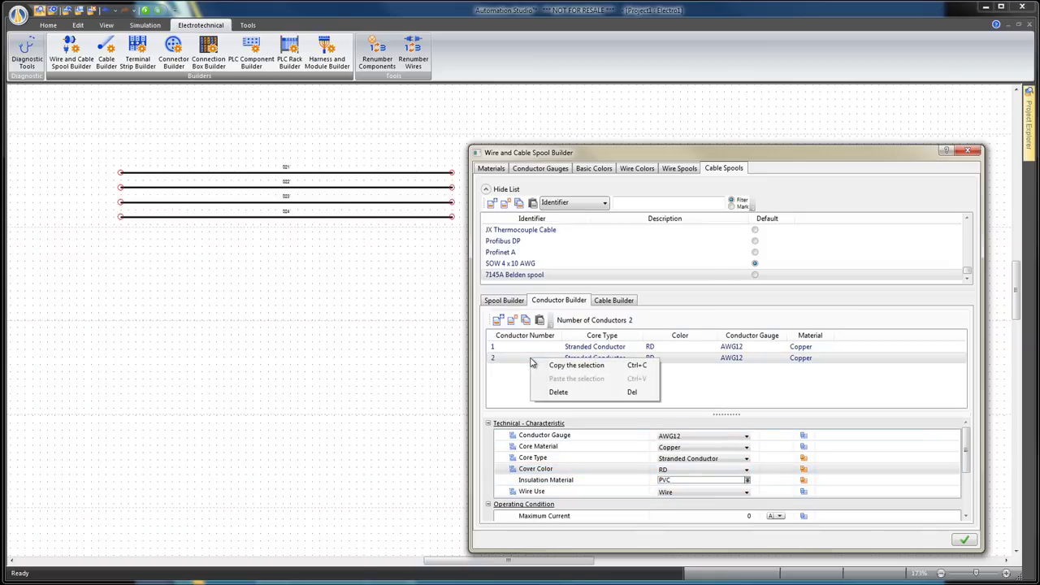
{"action": "left_click", "coordinate": [551, 369]}
{"action": "right_click", "coordinate": [524, 391]}
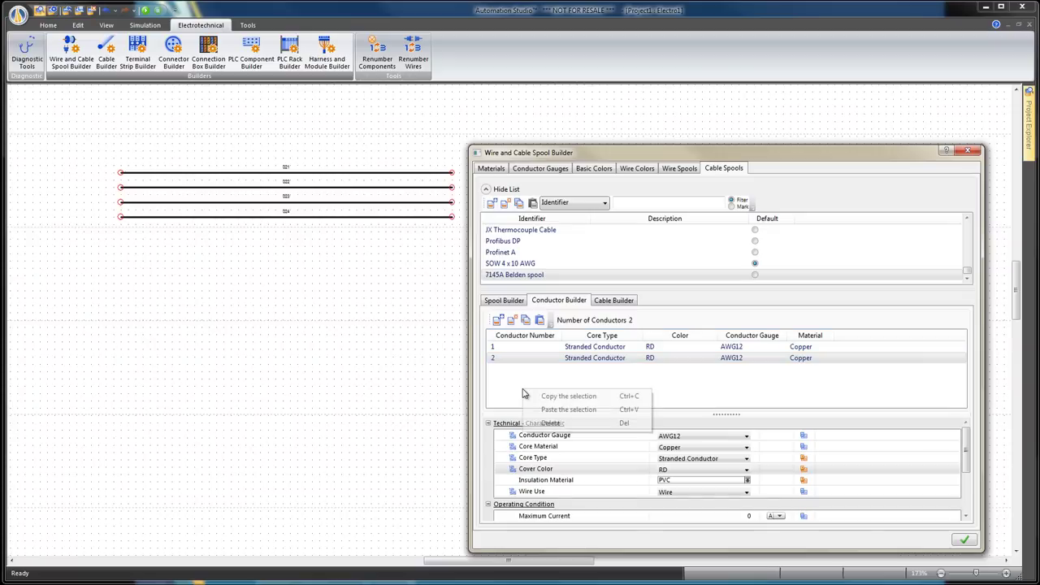
{"action": "left_click", "coordinate": [569, 410]}
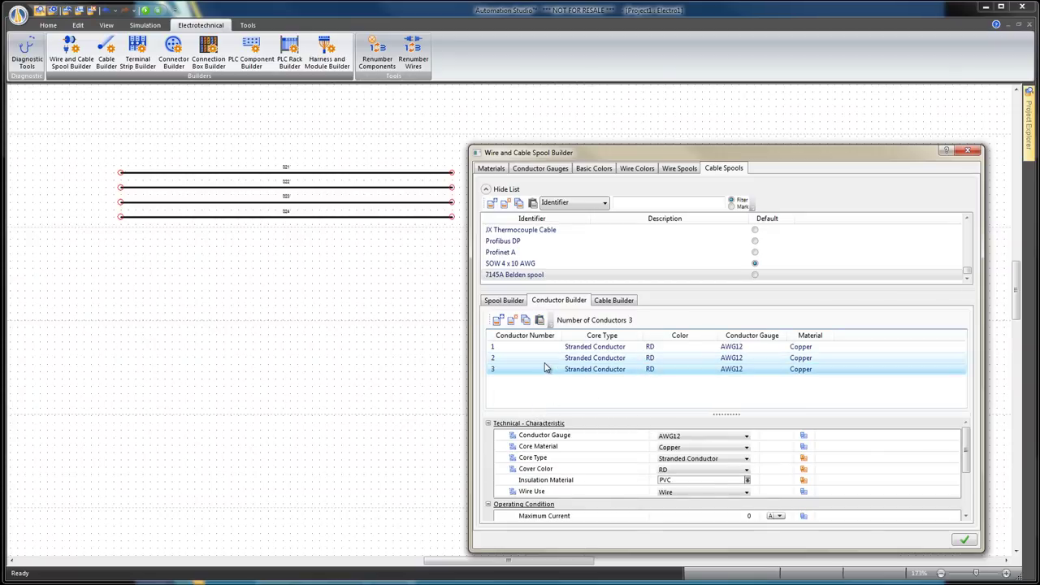
Add conductor 4 as stranded with a YES-GN cover and PVC insulation, and apply
{"action": "left_click", "coordinate": [499, 324]}
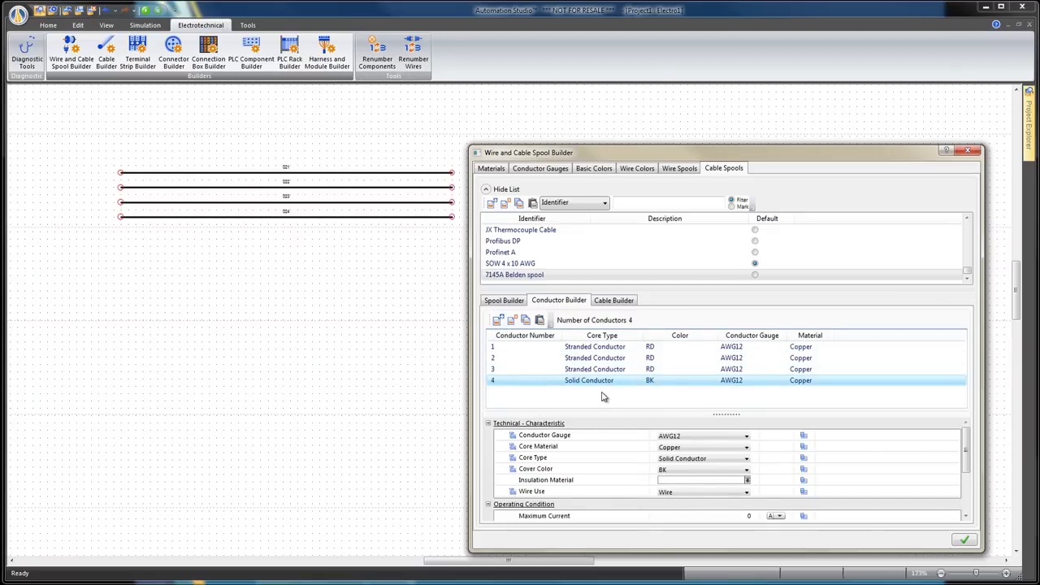
{"action": "left_click", "coordinate": [745, 459]}
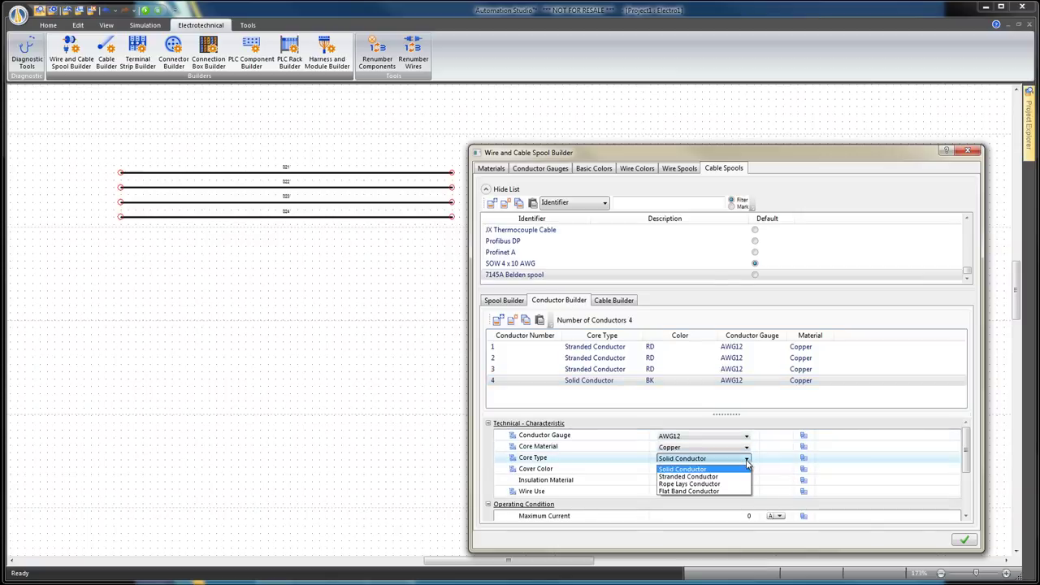
{"action": "left_click", "coordinate": [726, 480]}
{"action": "left_click", "coordinate": [746, 470]}
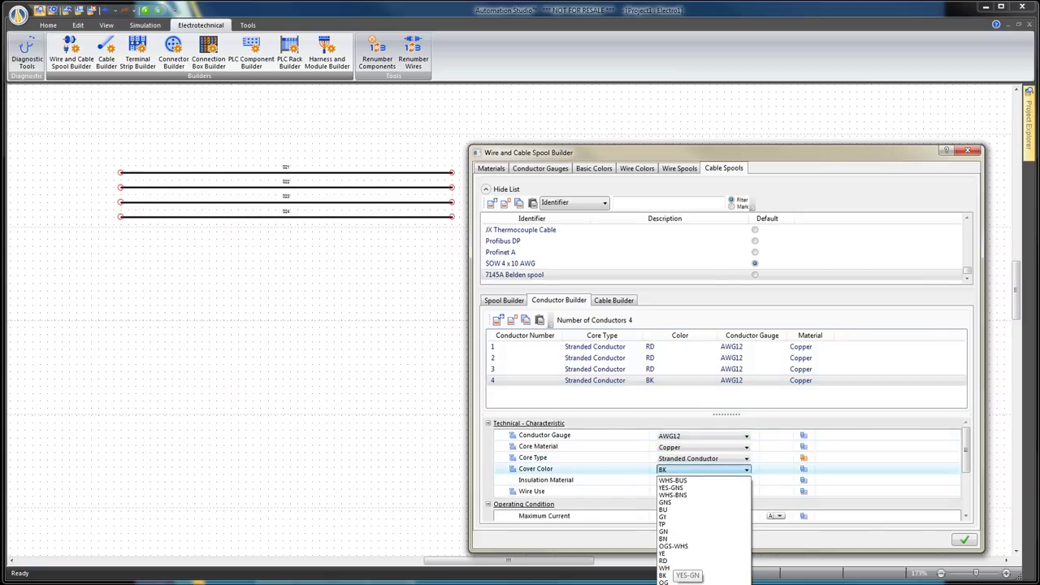
{"action": "left_click", "coordinate": [671, 488]}
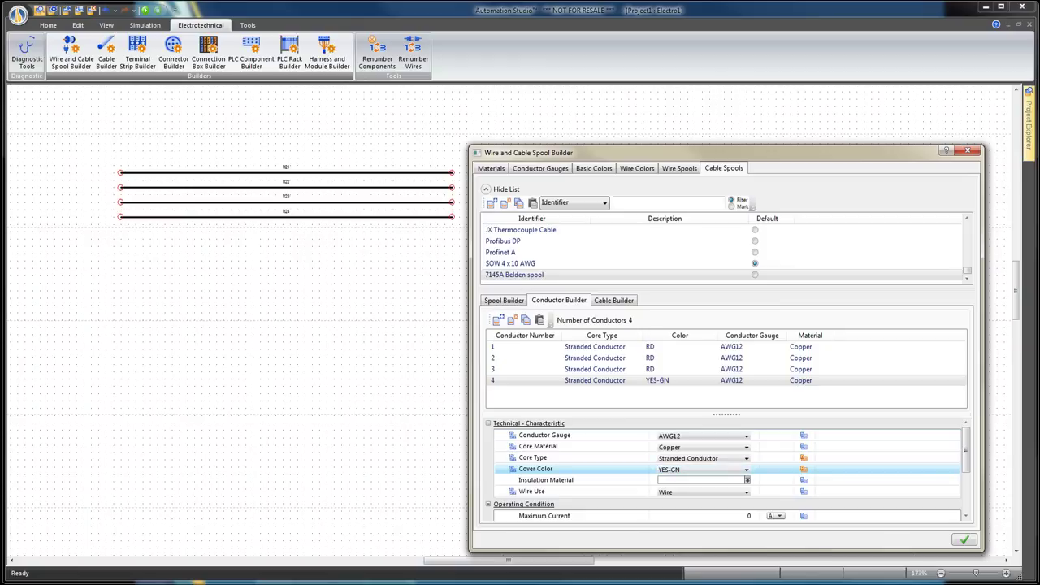
{"action": "left_click", "coordinate": [740, 480]}
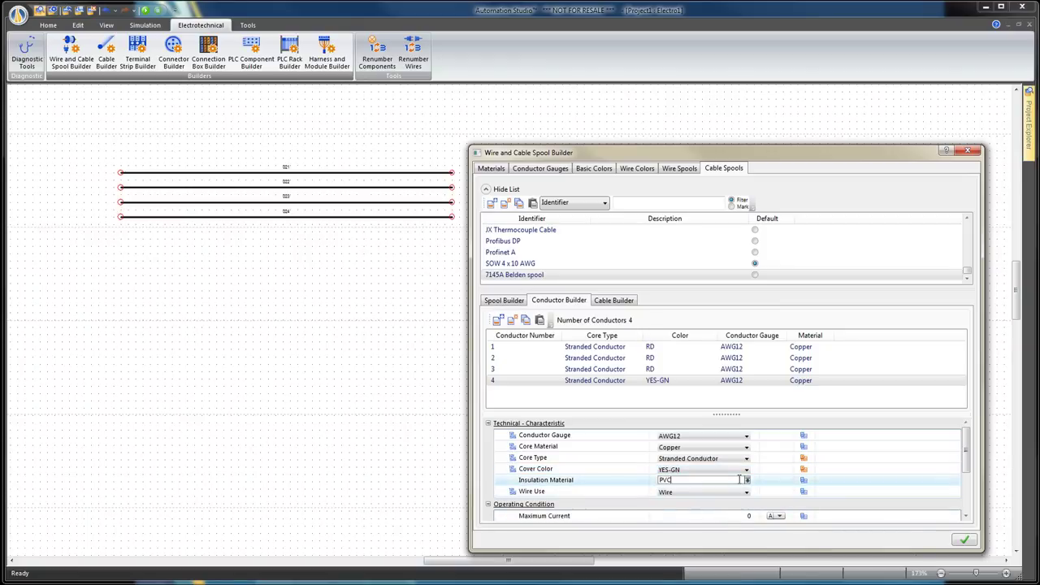
{"action": "left_click", "coordinate": [965, 541]}
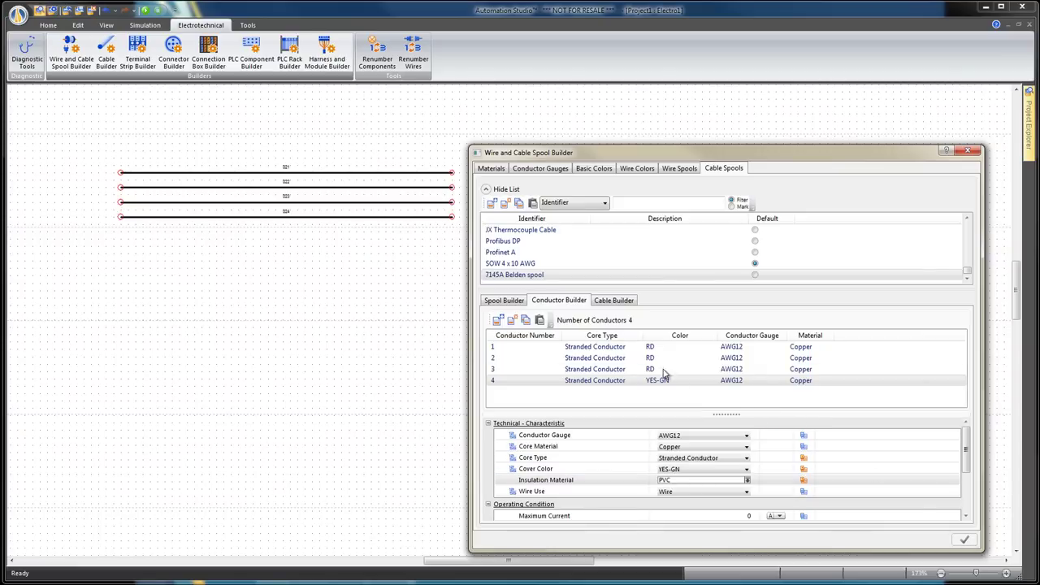
Create Group0 of type Coaxial containing conductors 1–4, confirm, and close the spool builder
{"action": "left_click", "coordinate": [630, 301]}
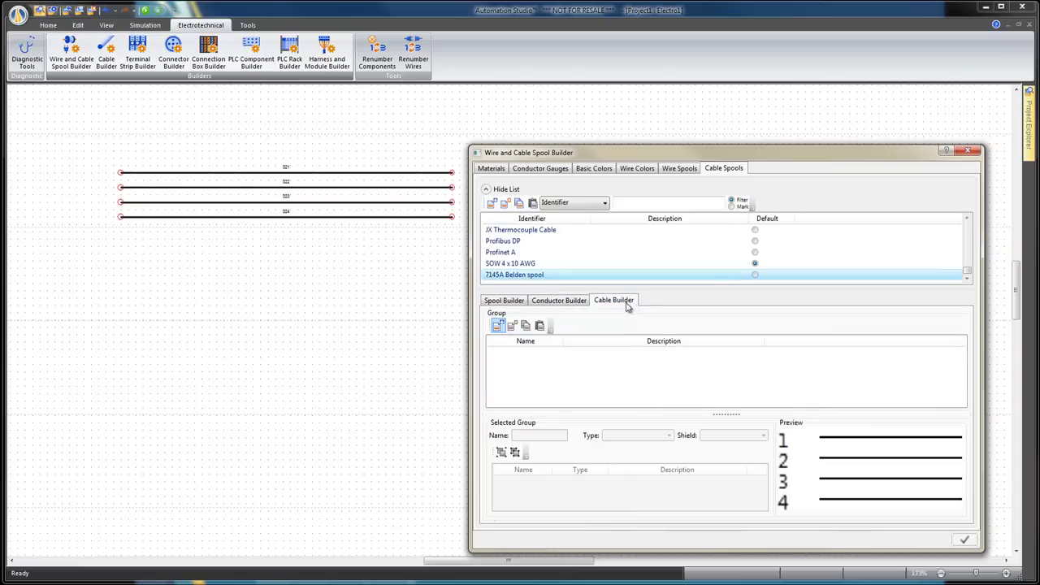
{"action": "left_click", "coordinate": [497, 326]}
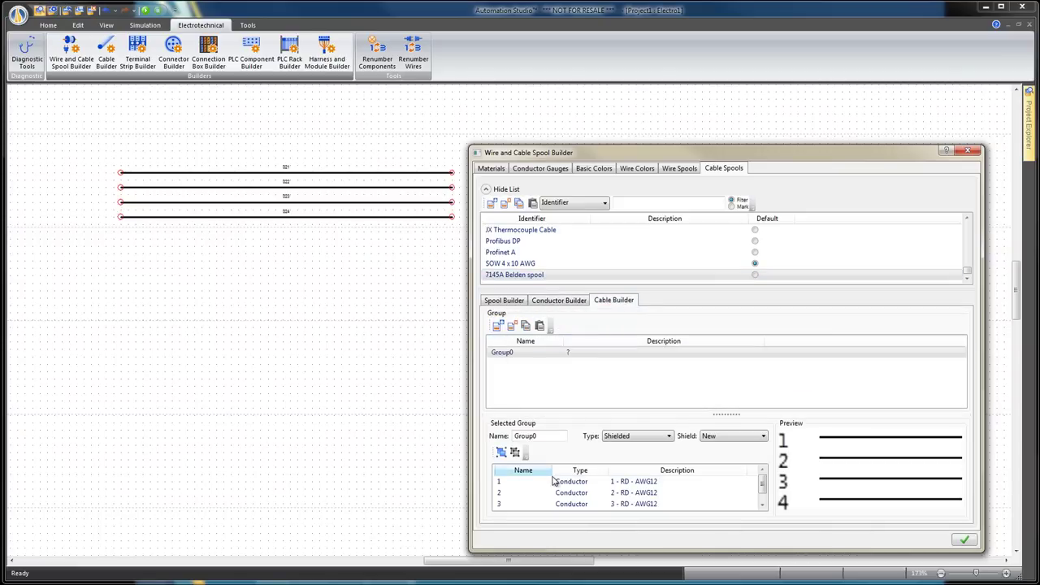
{"action": "left_click_drag", "start_coordinate": [660, 152], "coordinate": [658, 113]}
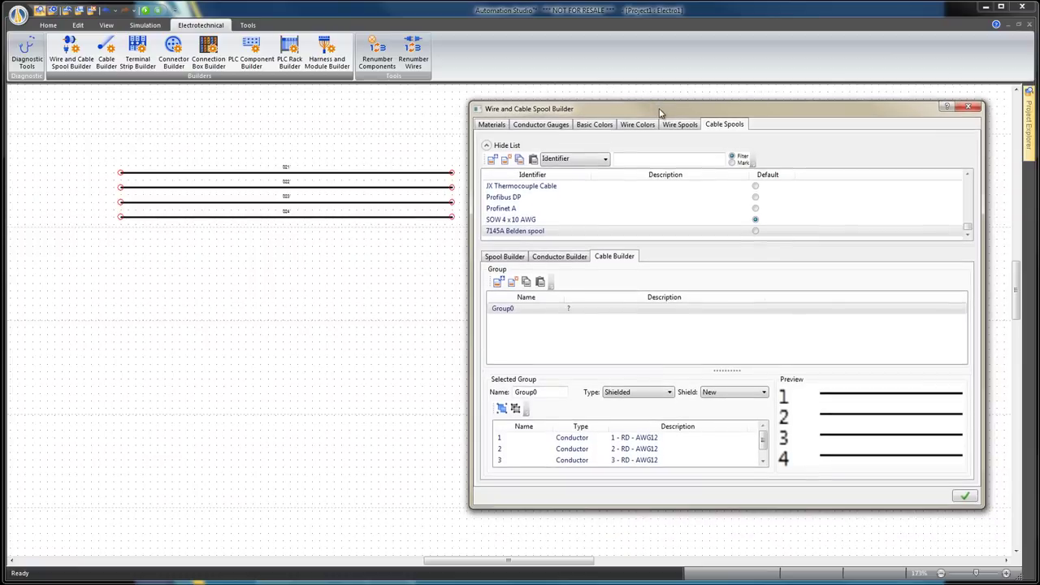
{"action": "left_click_drag", "start_coordinate": [679, 506], "coordinate": [676, 534]}
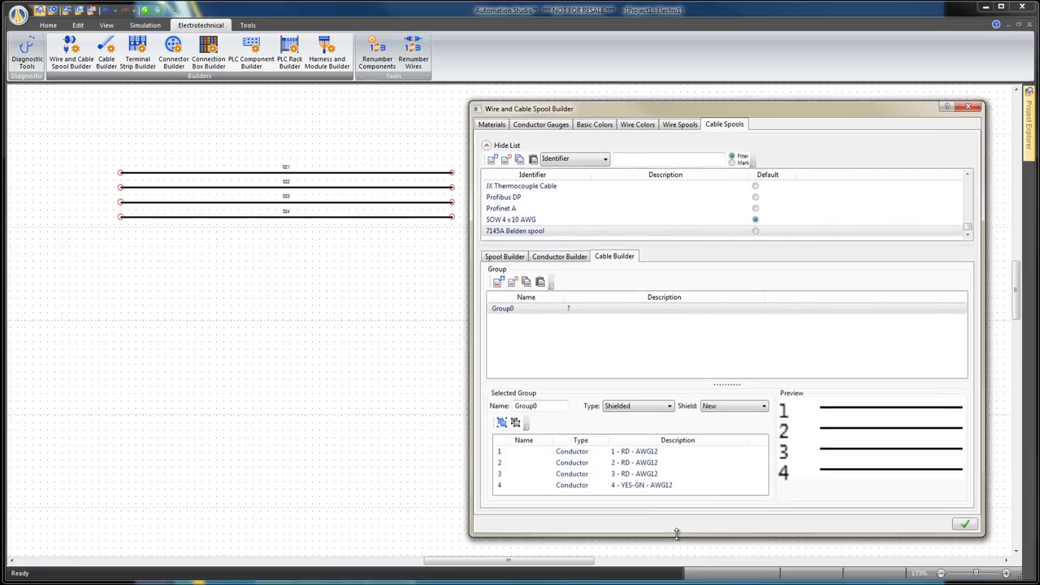
{"action": "left_click", "coordinate": [546, 454]}
{"action": "left_click", "coordinate": [559, 487], "text": "shift"}
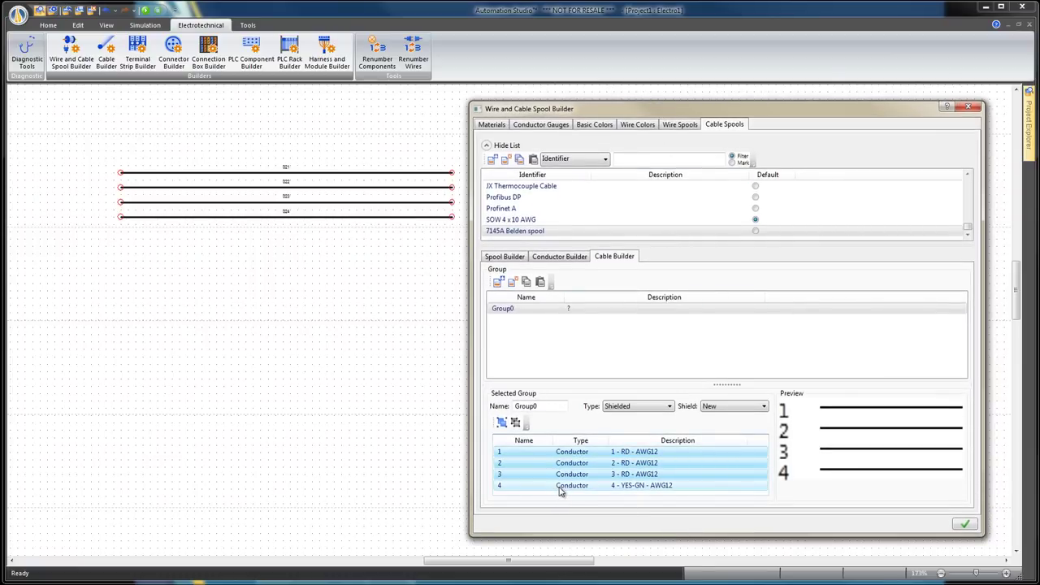
{"action": "left_click", "coordinate": [671, 414]}
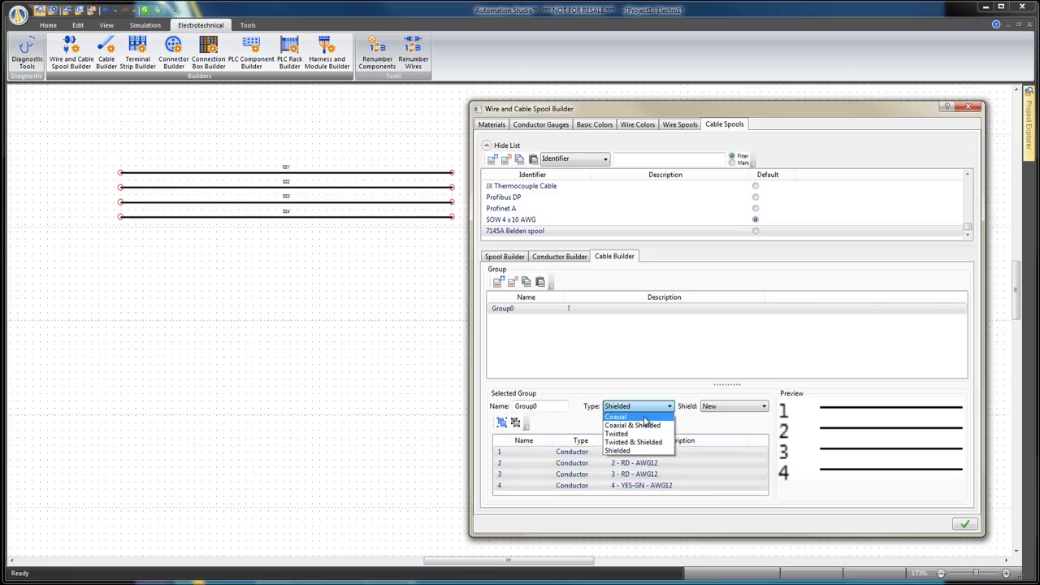
{"action": "left_click", "coordinate": [644, 420]}
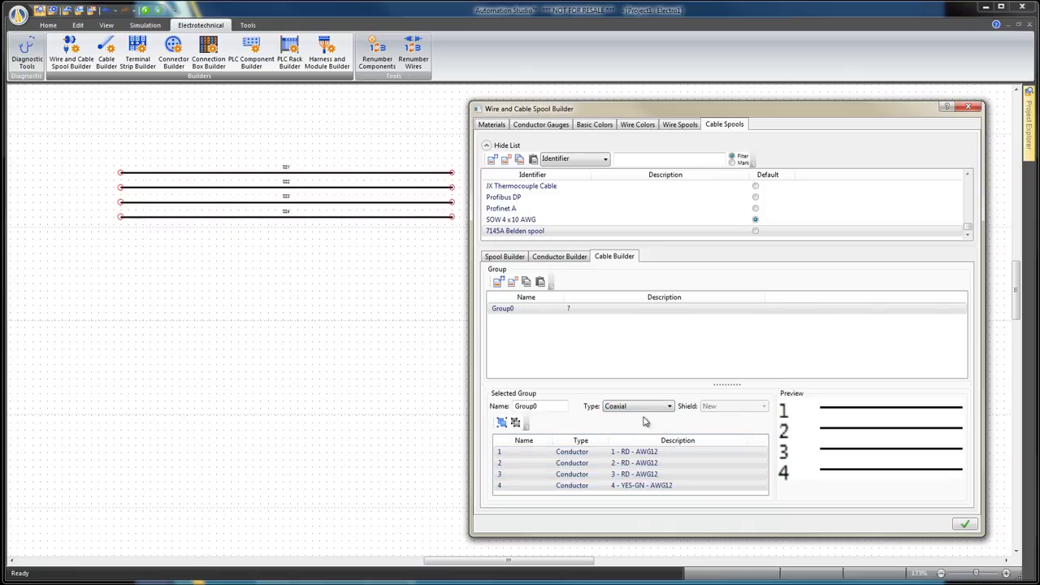
{"action": "left_click", "coordinate": [964, 526]}
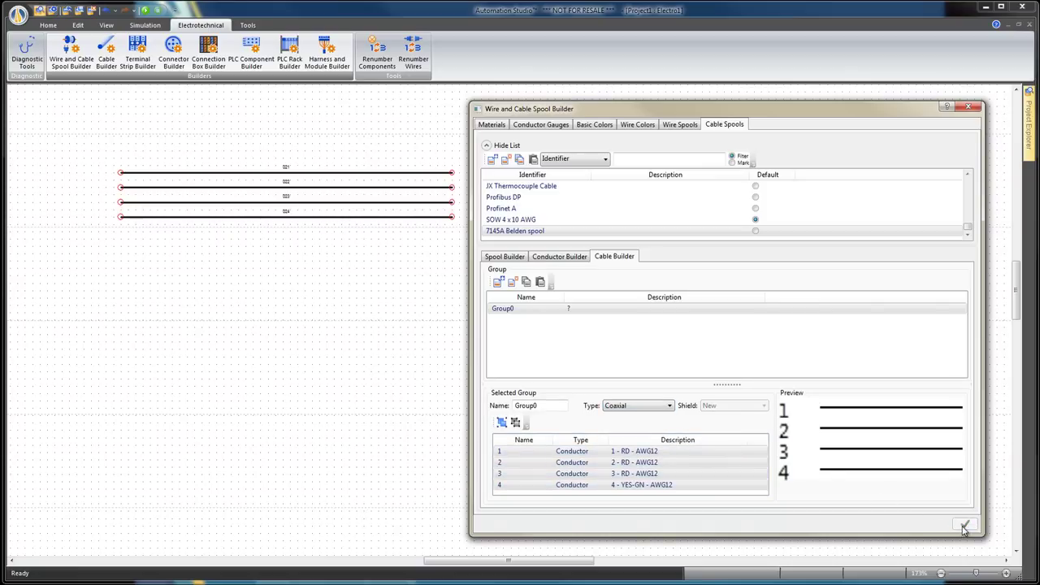
{"action": "left_click", "coordinate": [969, 108]}
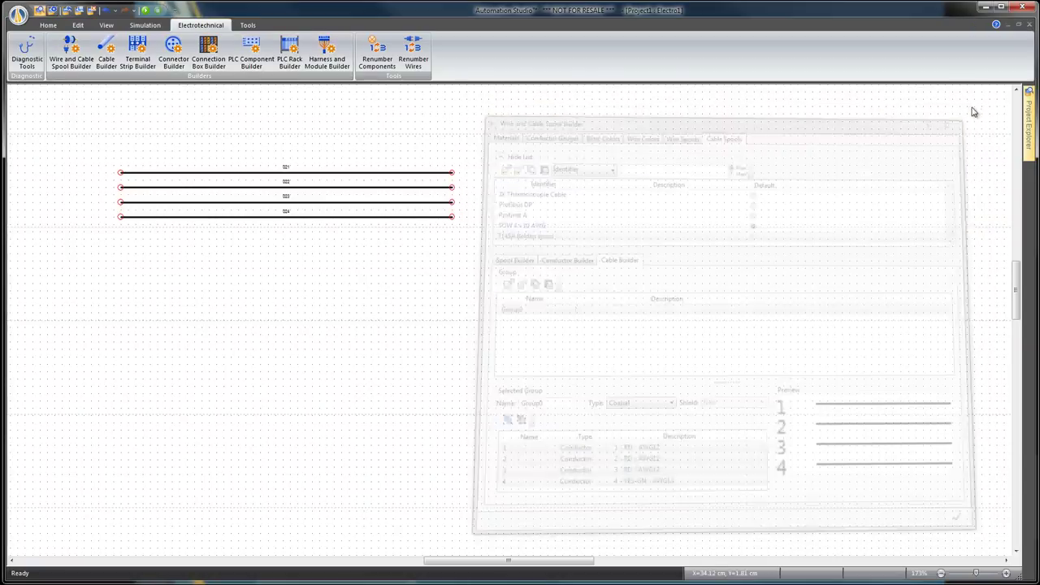
Open the Cable Builder and create a new cable, W1
{"action": "left_click", "coordinate": [113, 64]}
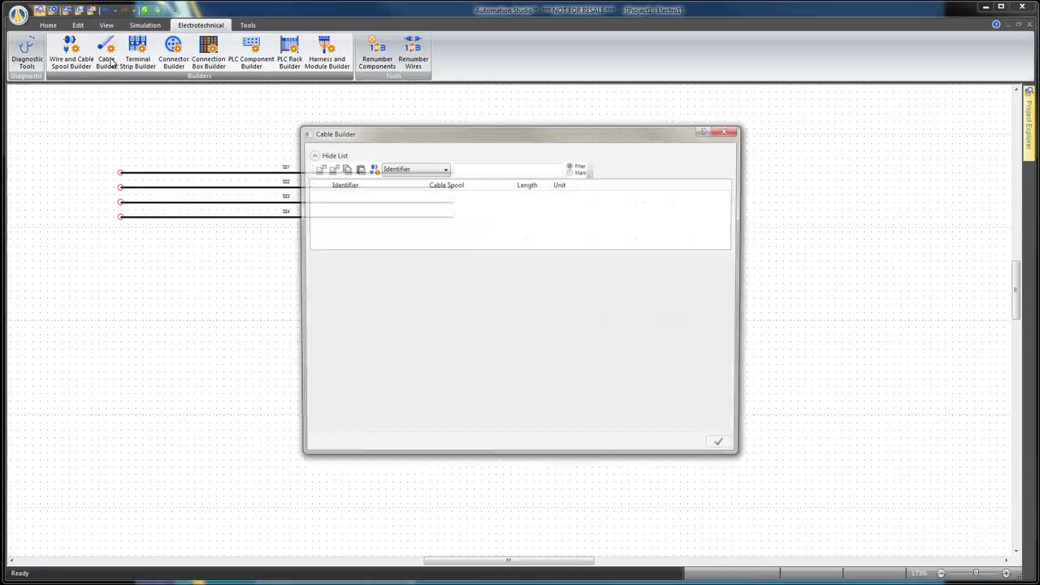
{"action": "left_click_drag", "start_coordinate": [377, 138], "coordinate": [549, 106]}
{"action": "left_click", "coordinate": [492, 138]}
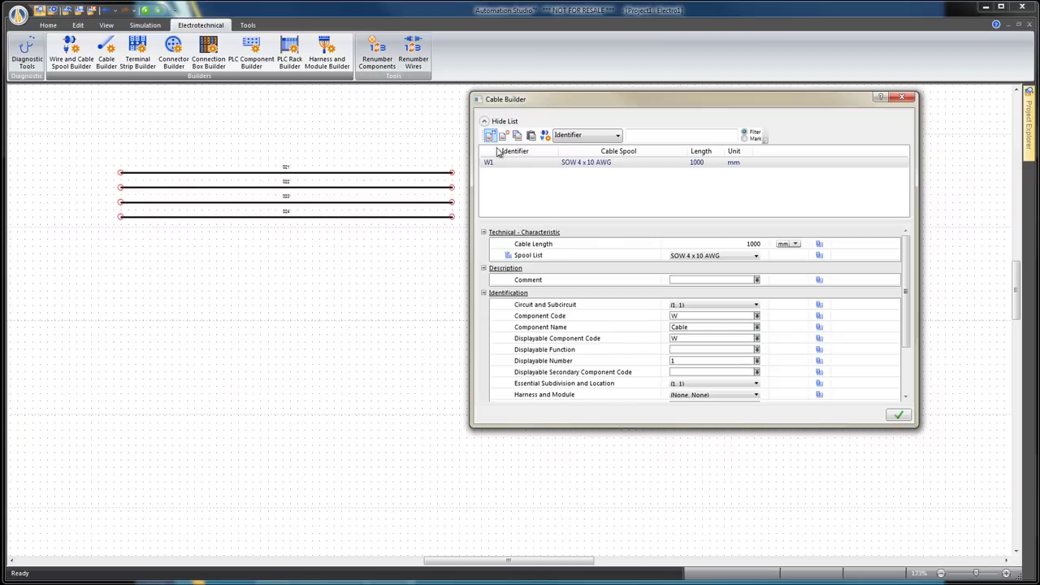
Set W1's length to 1000 ft and assign it the 7145A Belden spool
{"action": "left_click", "coordinate": [795, 244]}
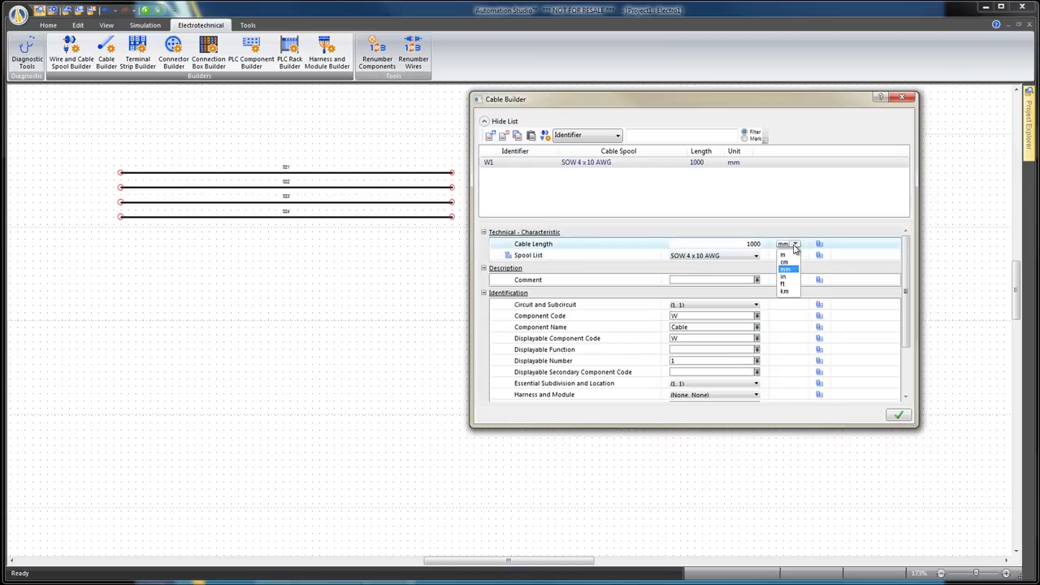
{"action": "left_click", "coordinate": [778, 280]}
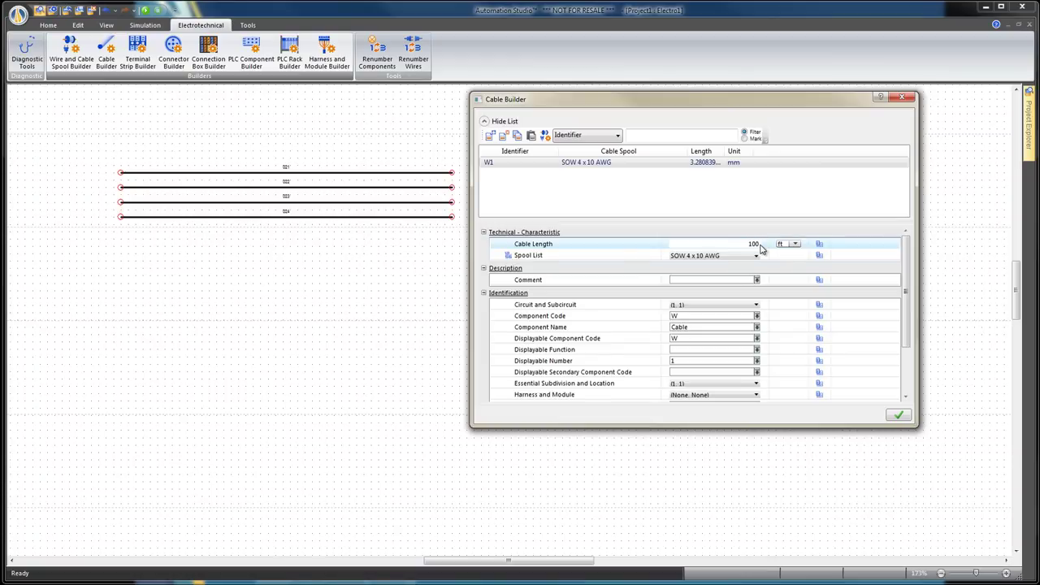
{"action": "left_click", "coordinate": [713, 256]}
{"action": "left_click", "coordinate": [756, 255]}
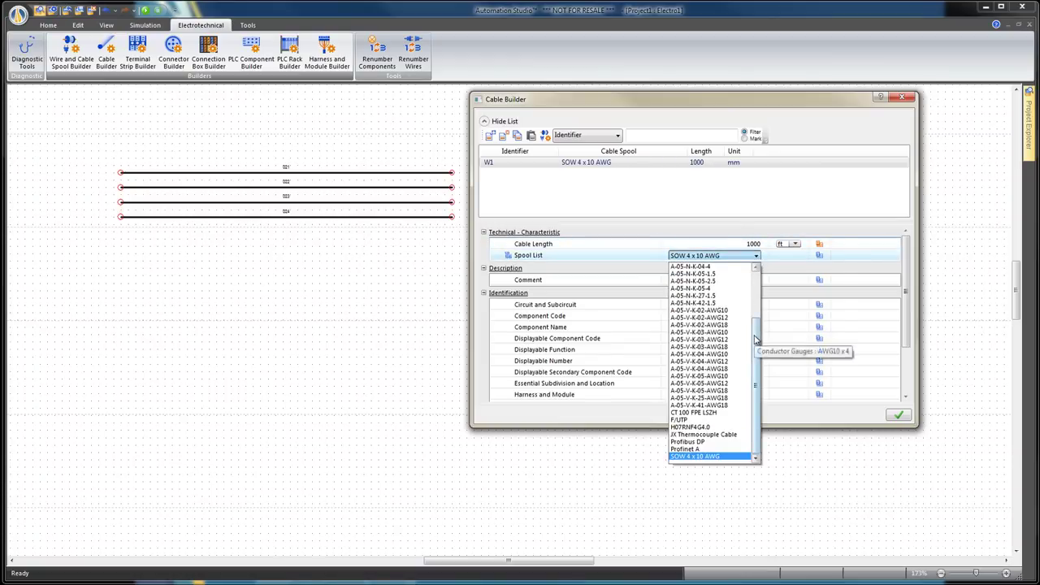
{"action": "left_click_drag", "start_coordinate": [758, 340], "coordinate": [760, 285]}
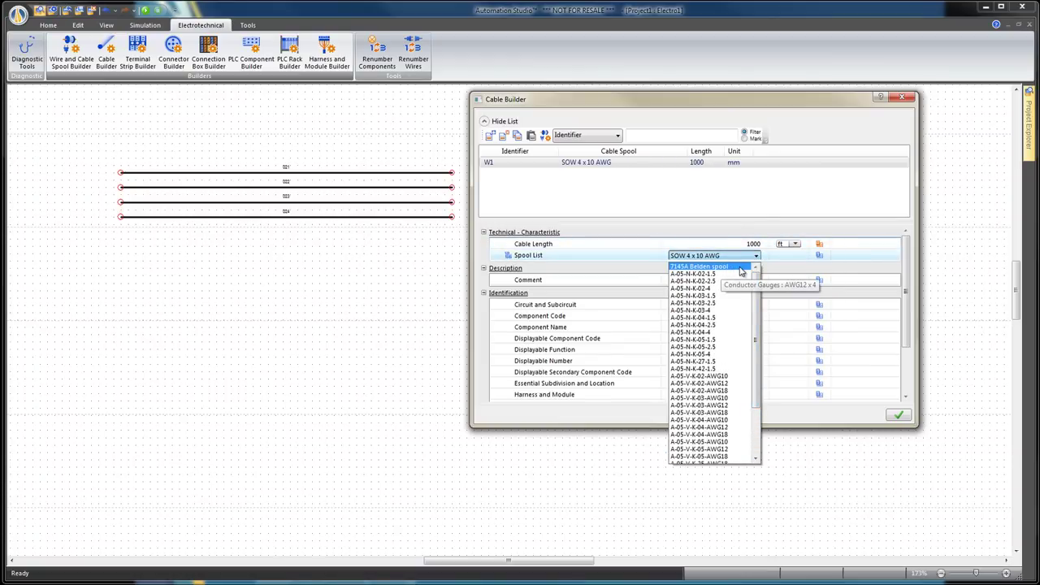
{"action": "left_click", "coordinate": [741, 268]}
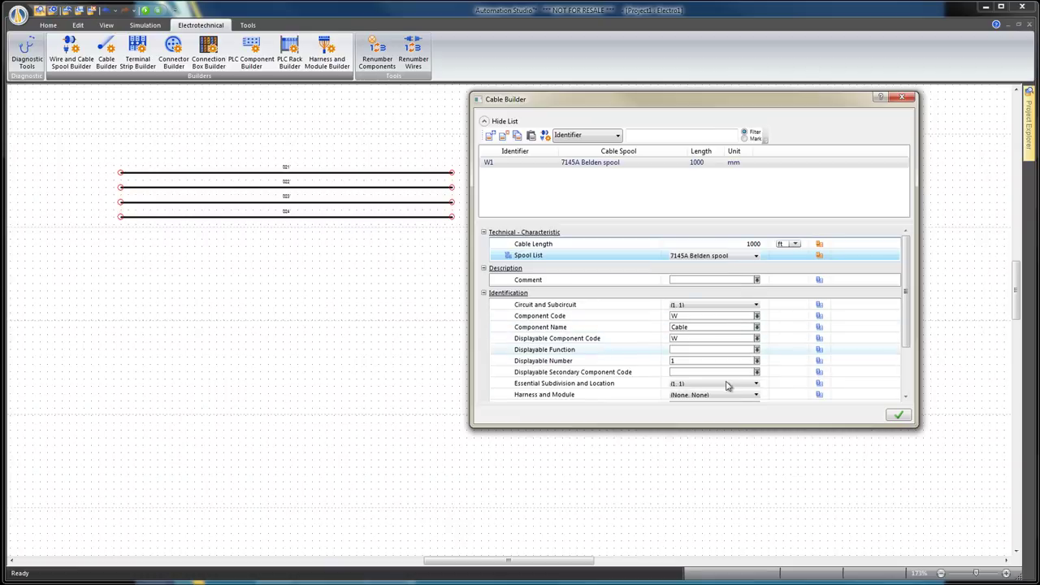
Set the component name to 7145A BELDEN and item identifier to '7145A Belden cable', then save
{"action": "left_click", "coordinate": [652, 329]}
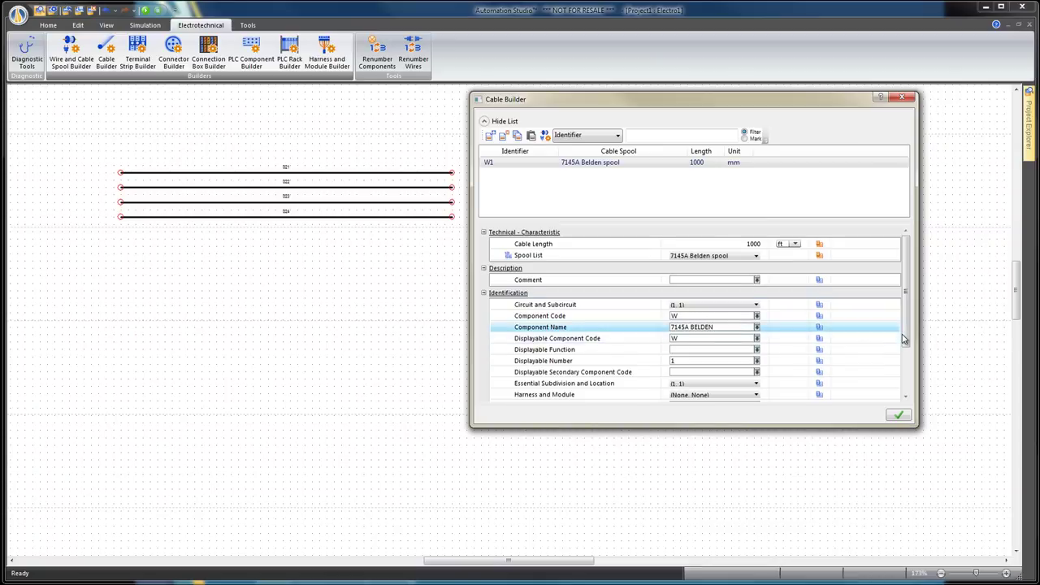
{"action": "left_click", "coordinate": [907, 394]}
{"action": "left_click", "coordinate": [684, 348]}
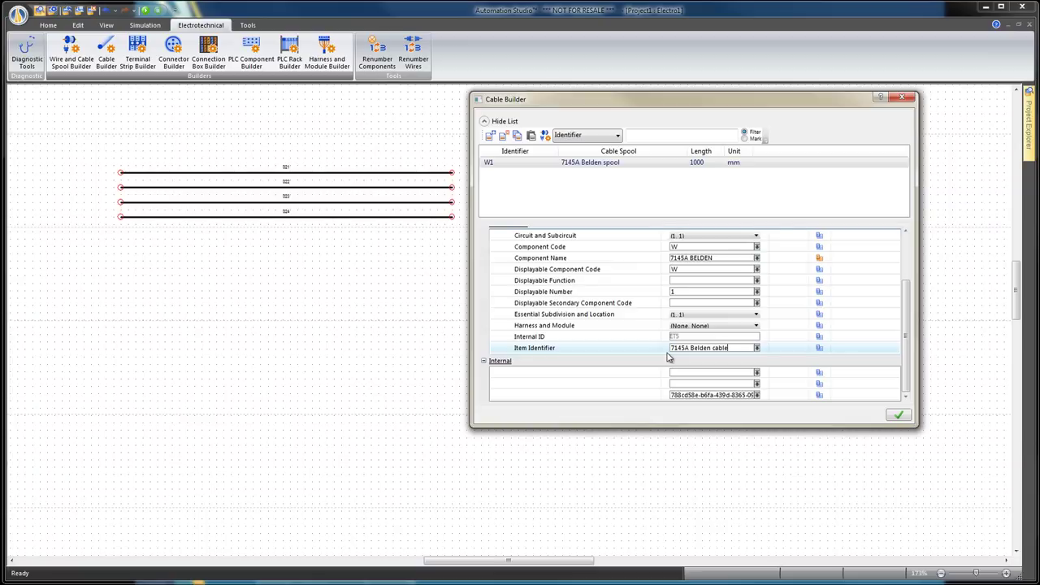
{"action": "left_click", "coordinate": [668, 350]}
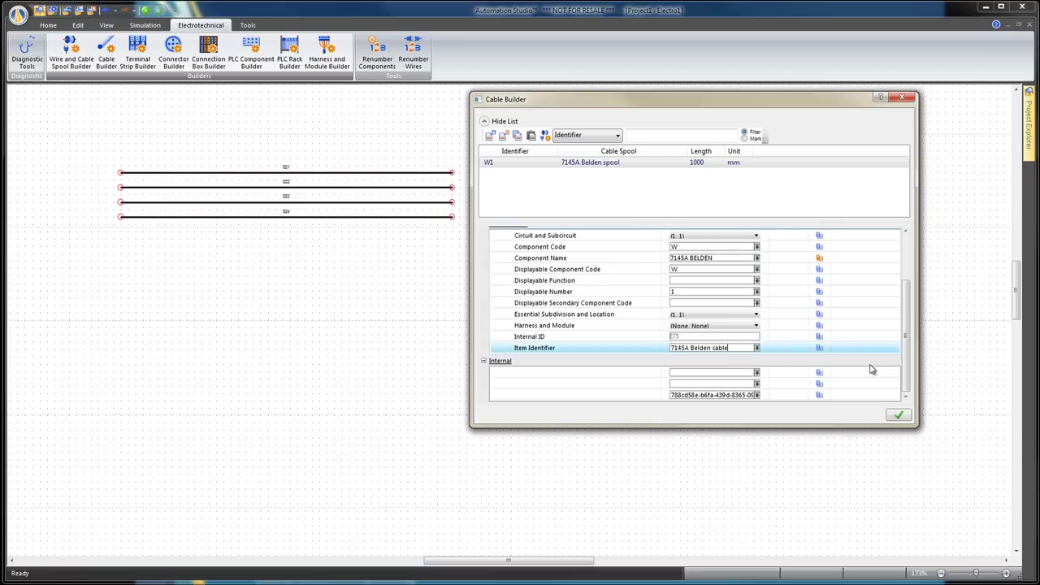
{"action": "left_click", "coordinate": [900, 417]}
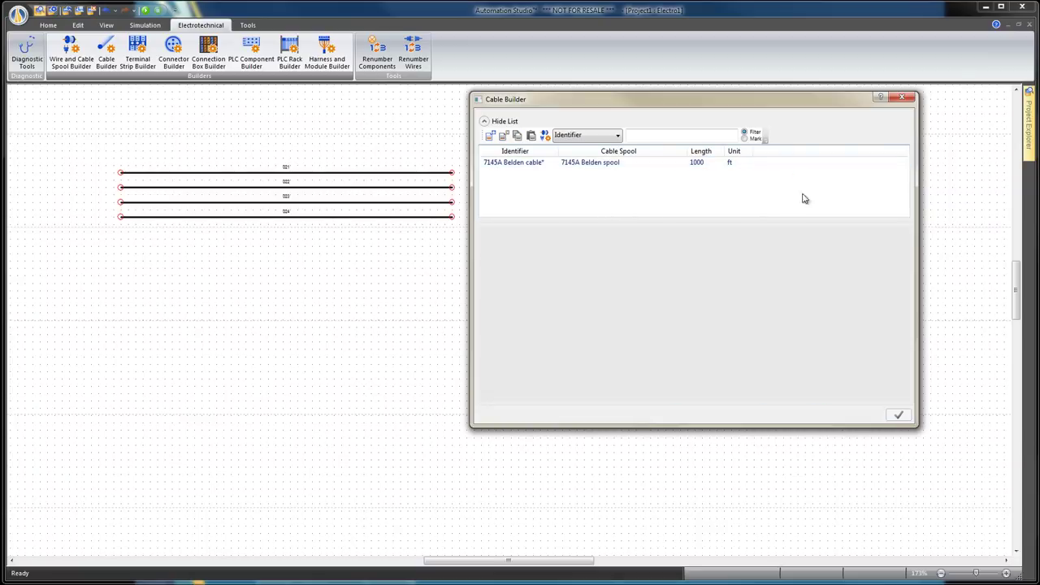
Close the Cable Builder and assign the top two wires to 7145A Belden cable conductors 1 and 2
{"action": "left_click", "coordinate": [902, 97]}
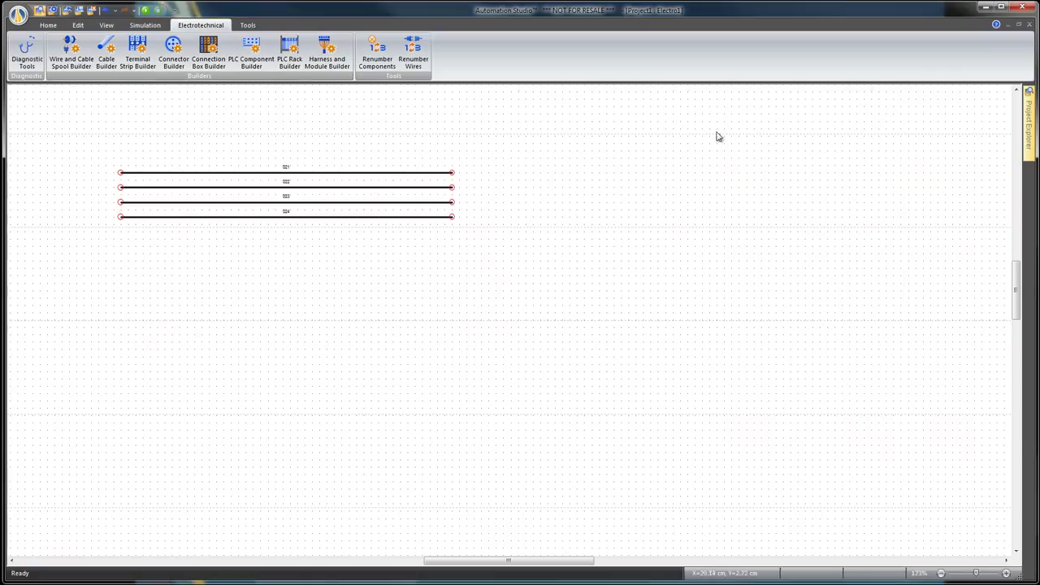
{"action": "double_click", "coordinate": [403, 172]}
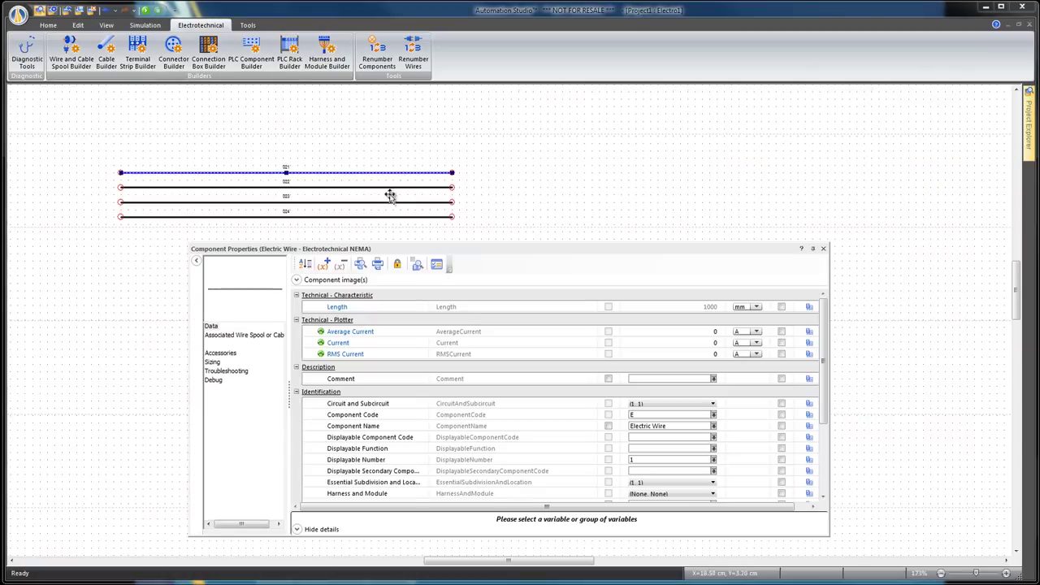
{"action": "left_click", "coordinate": [277, 338]}
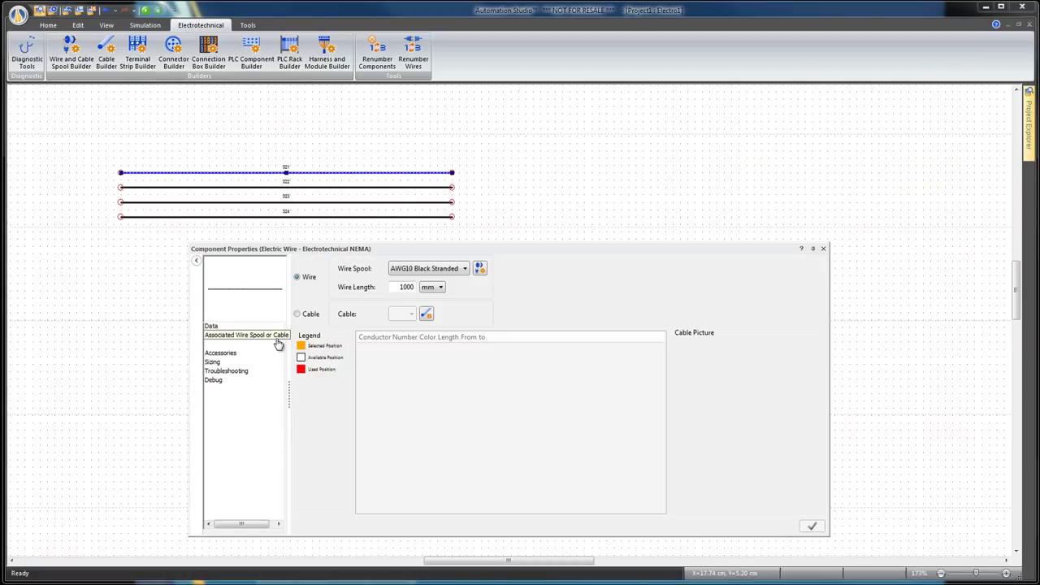
{"action": "left_click", "coordinate": [298, 315]}
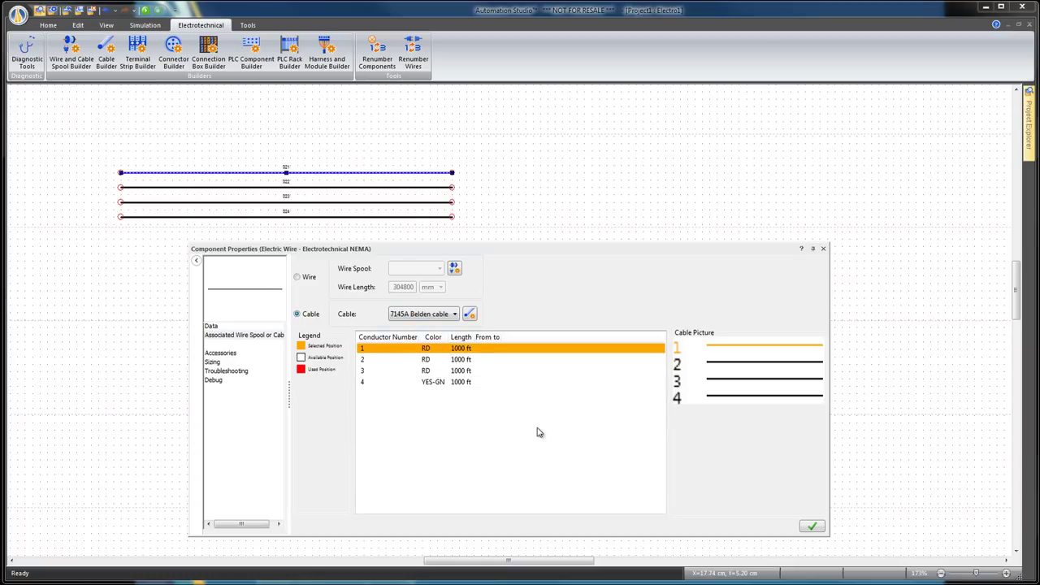
{"action": "left_click", "coordinate": [812, 527]}
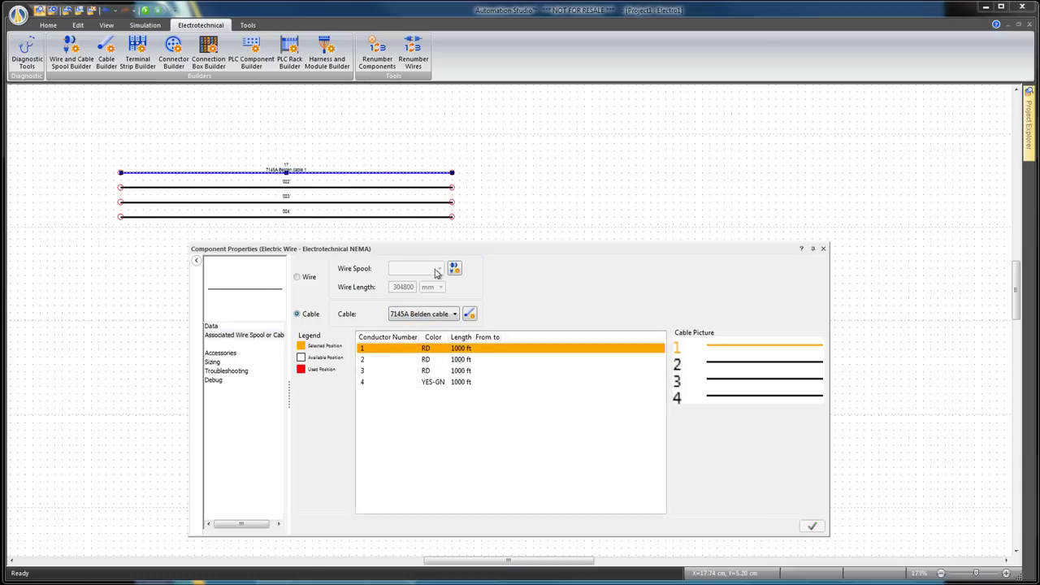
{"action": "left_click", "coordinate": [373, 188]}
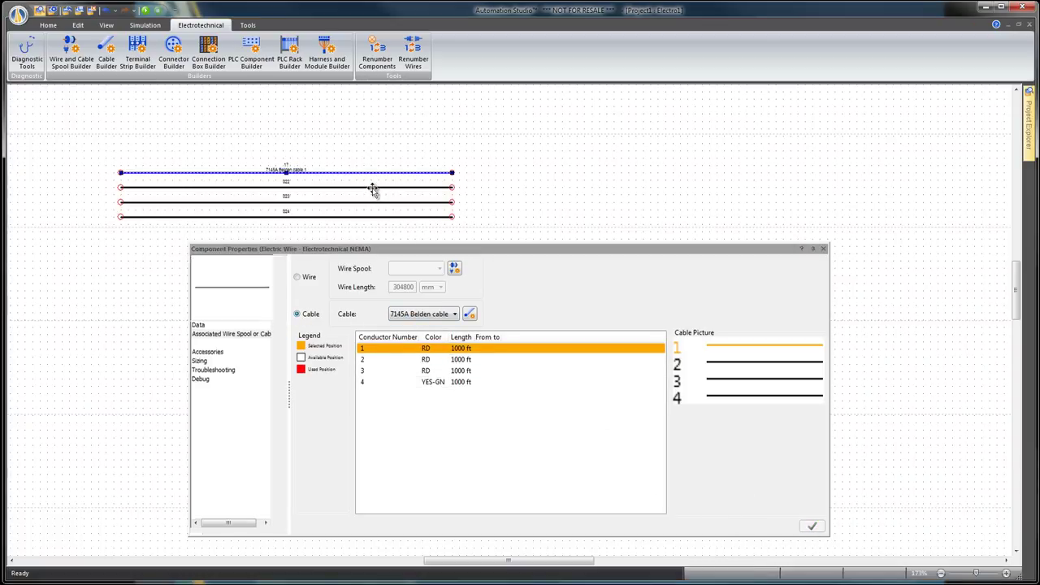
{"action": "left_click", "coordinate": [296, 315]}
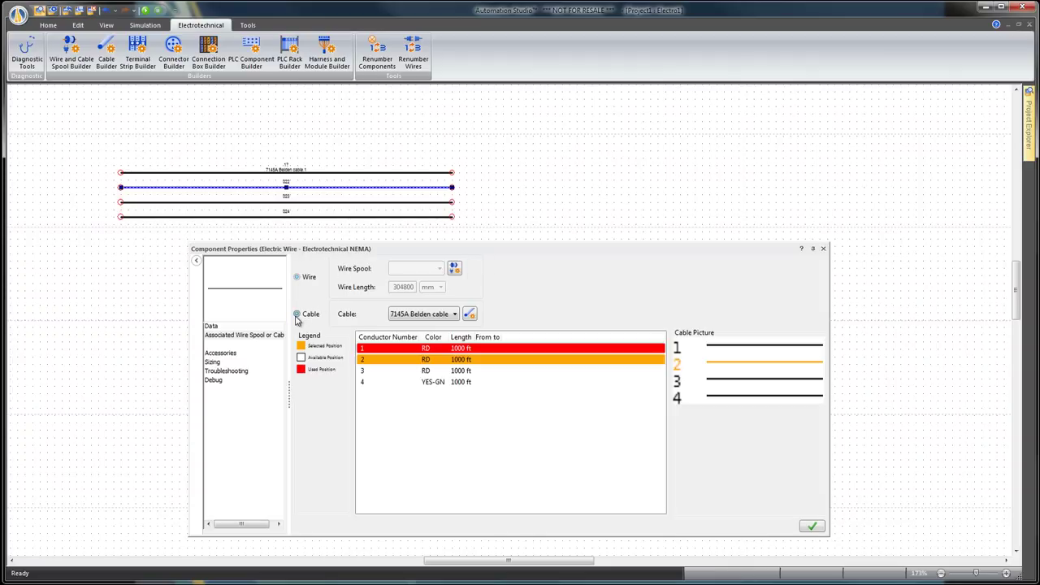
{"action": "left_click", "coordinate": [811, 527]}
Assign the third and fourth wires to 7145A Belden cable conductors 3 and 4
{"action": "left_click", "coordinate": [380, 202]}
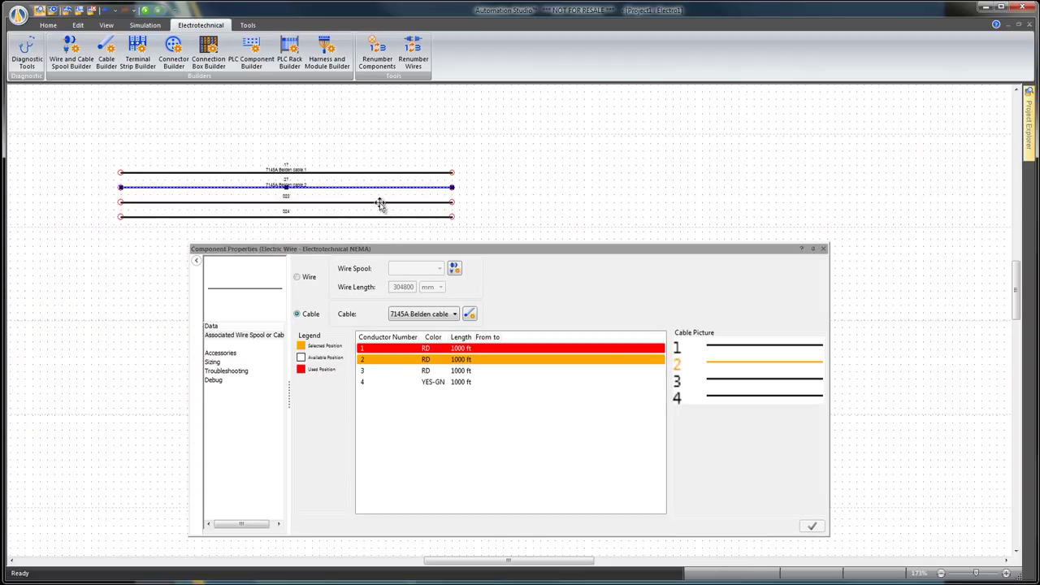
{"action": "left_click", "coordinate": [298, 316]}
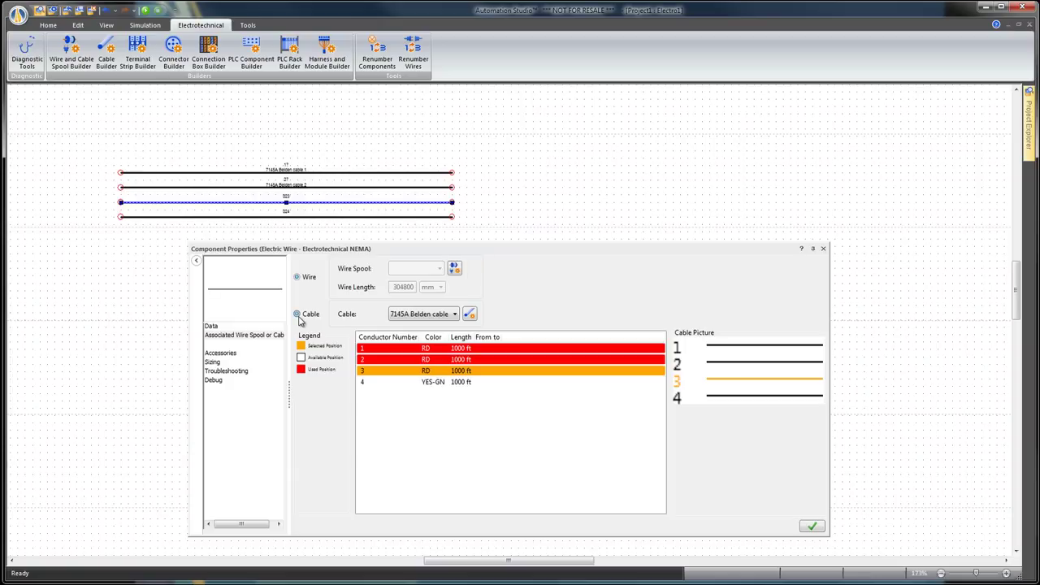
{"action": "left_click", "coordinate": [820, 530]}
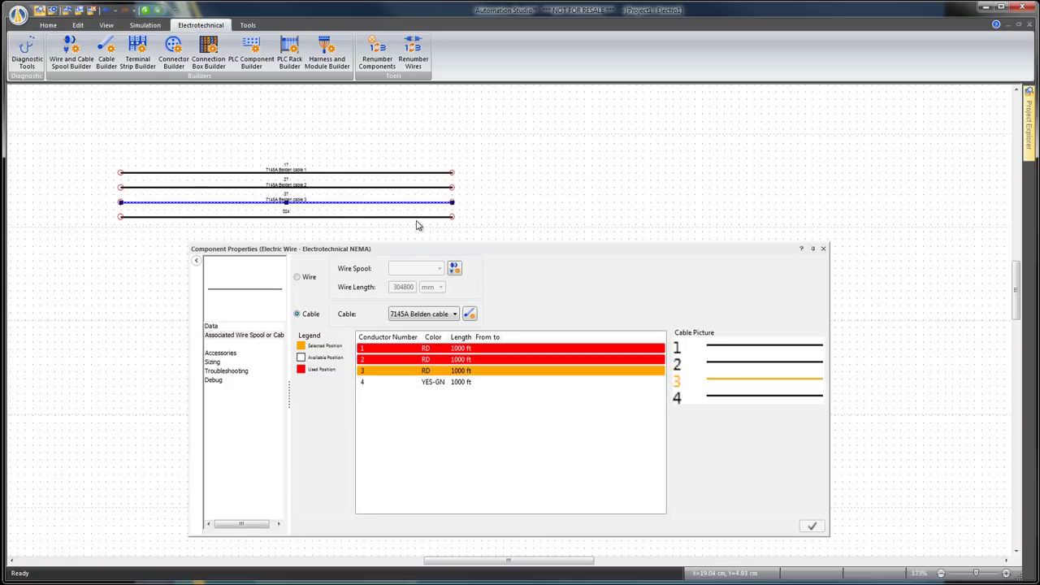
{"action": "left_click", "coordinate": [417, 217]}
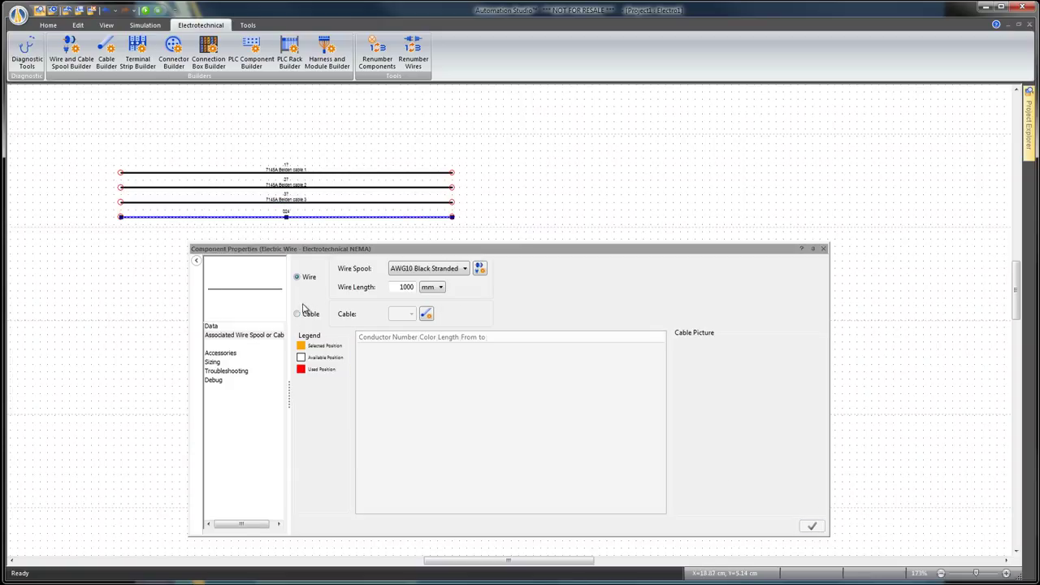
{"action": "left_click", "coordinate": [299, 313]}
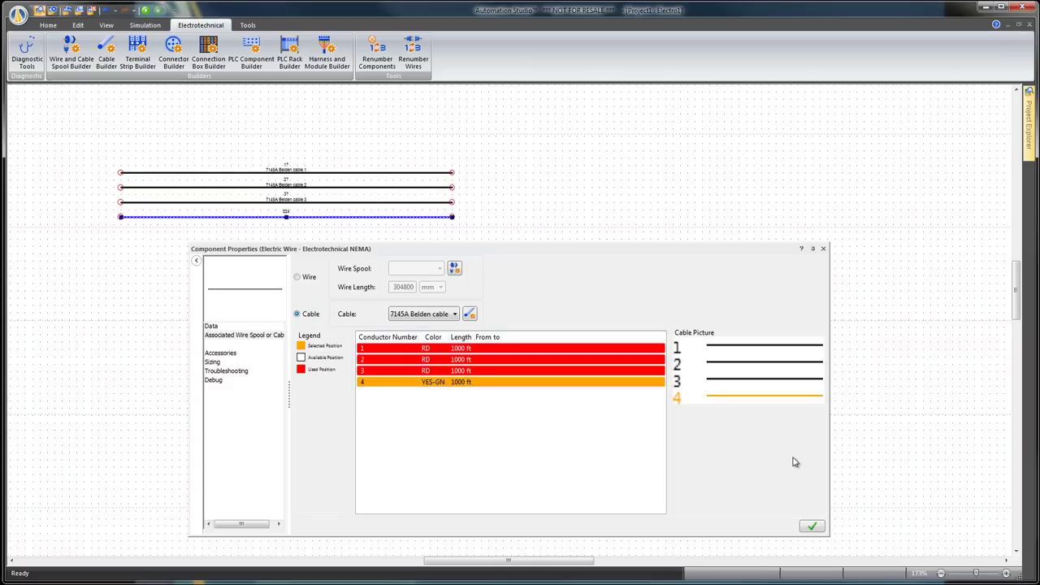
{"action": "left_click", "coordinate": [812, 526]}
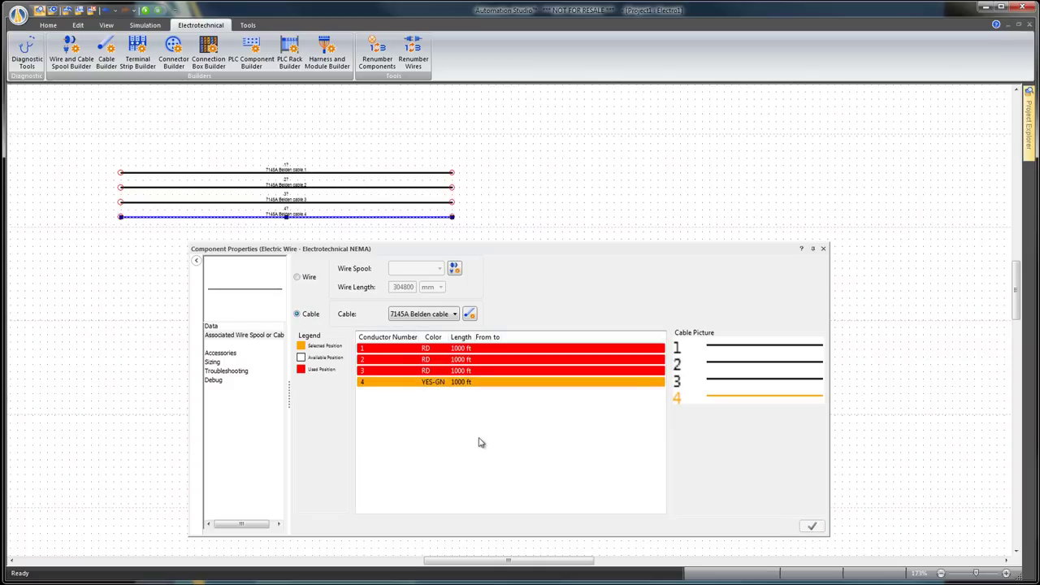
{"action": "left_click", "coordinate": [212, 327]}
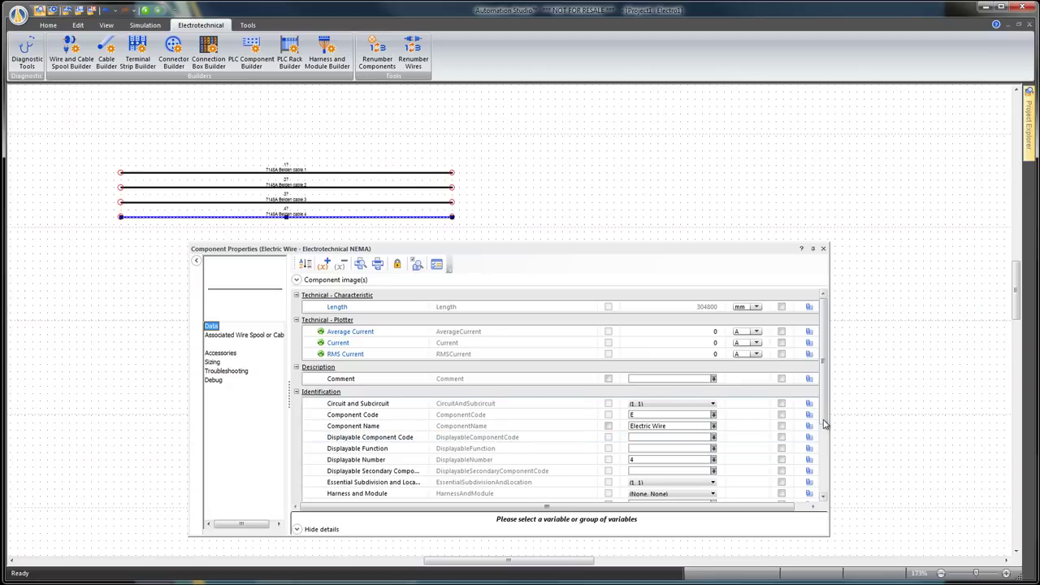
Set the fourth wire's item identifier to 7145A Belden cable.4 and check the third wire's identifier
{"action": "left_click_drag", "start_coordinate": [824, 424], "coordinate": [827, 452]}
{"action": "left_click", "coordinate": [633, 458]}
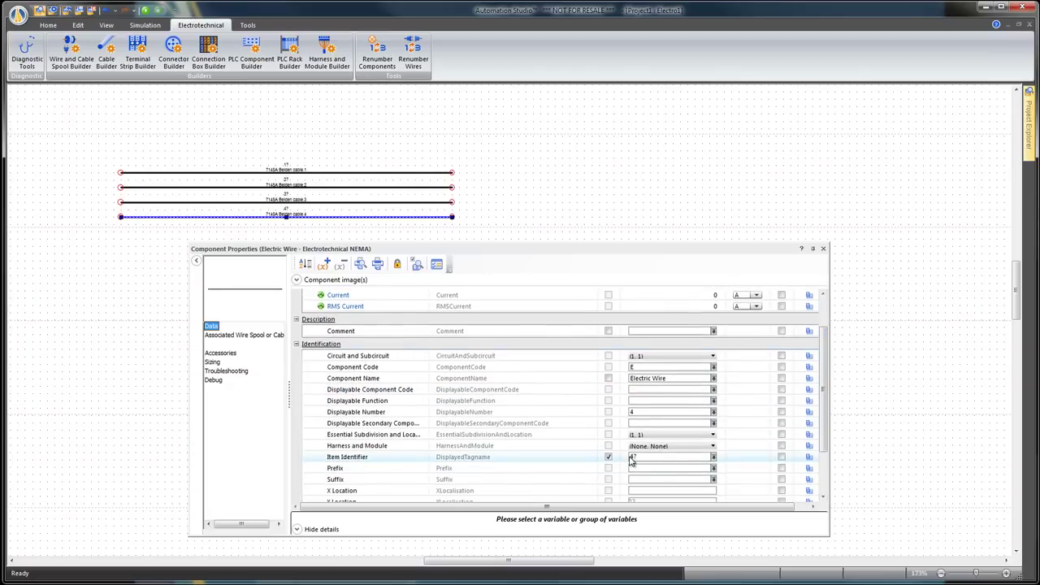
{"action": "left_click", "coordinate": [633, 369]}
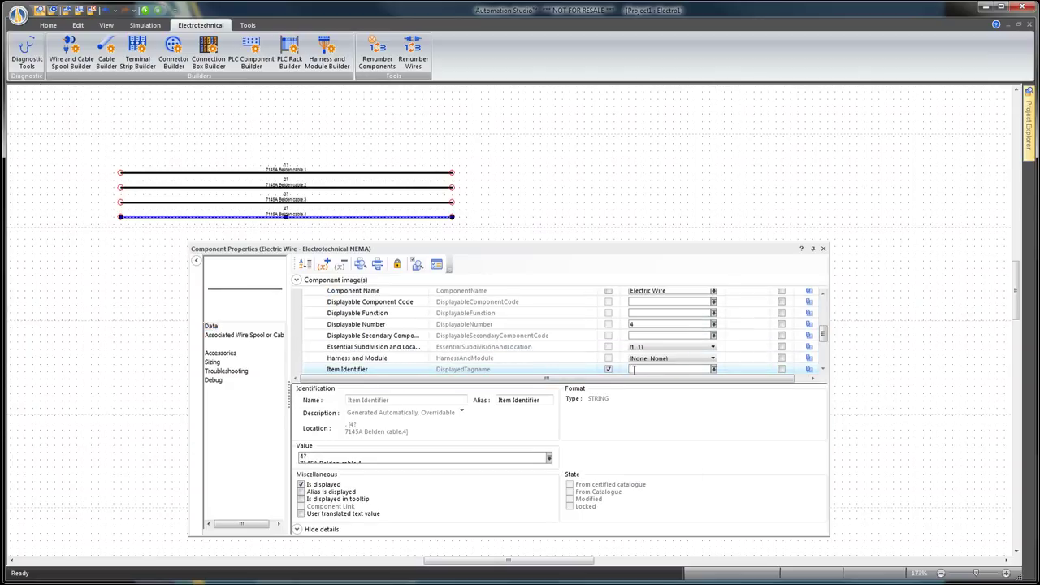
{"action": "type", "text": "7145A Belden cable.4"}
{"action": "left_click", "coordinate": [761, 358]}
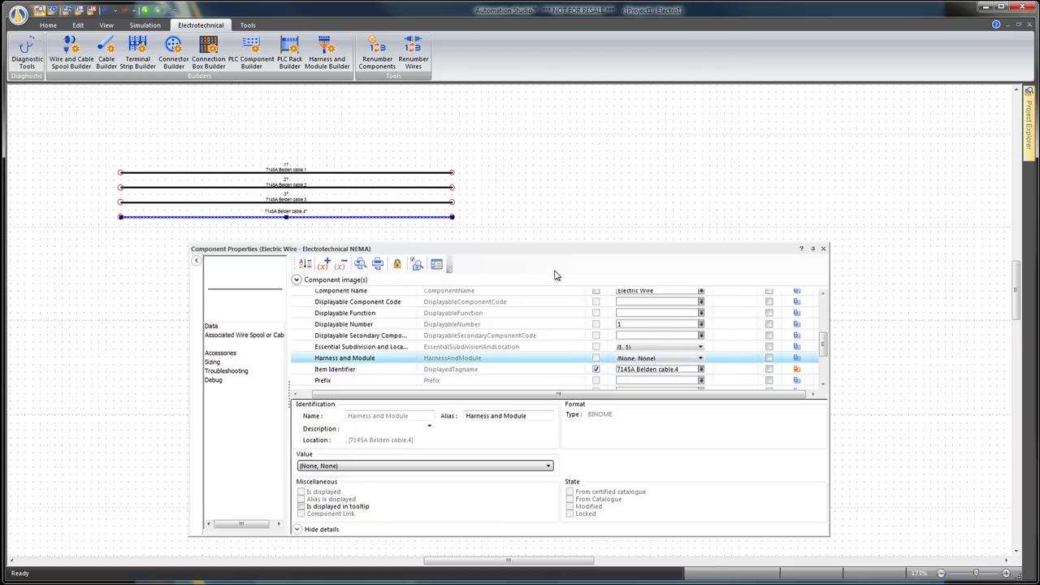
{"action": "left_click", "coordinate": [375, 201]}
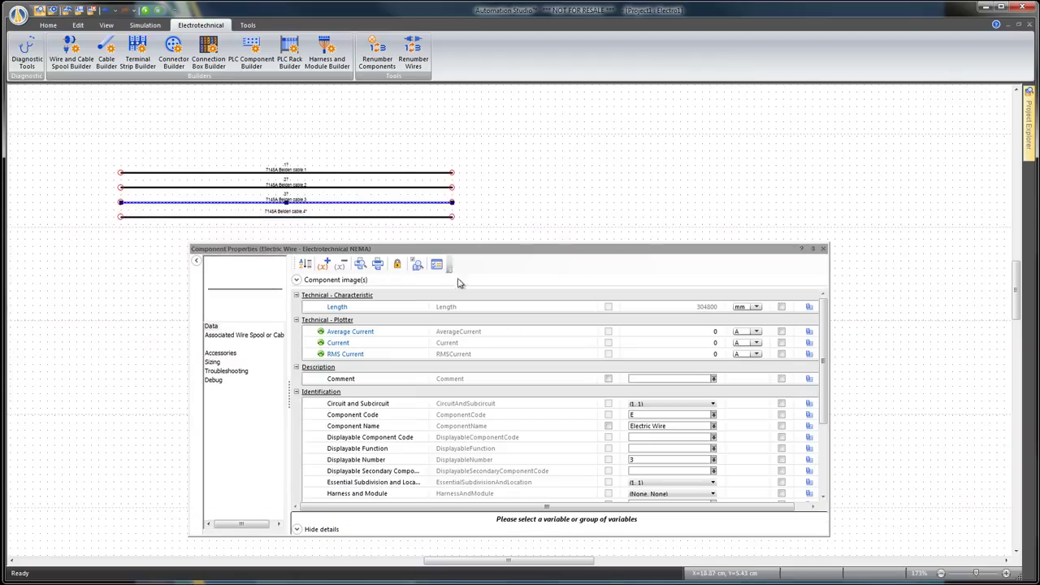
{"action": "left_click_drag", "start_coordinate": [825, 396], "coordinate": [824, 469]}
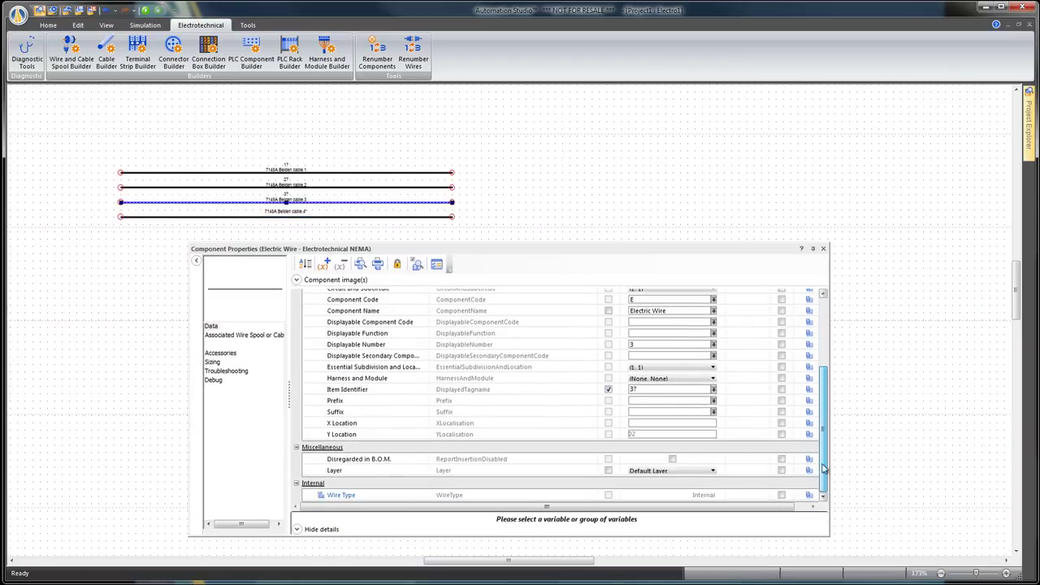
{"action": "left_click", "coordinate": [642, 389]}
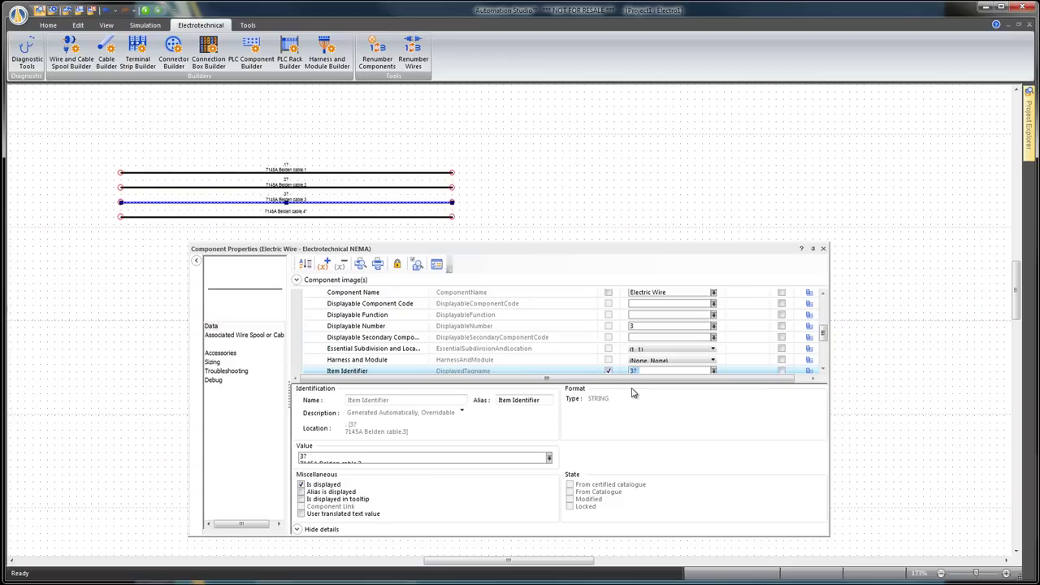
{"action": "left_click", "coordinate": [729, 351]}
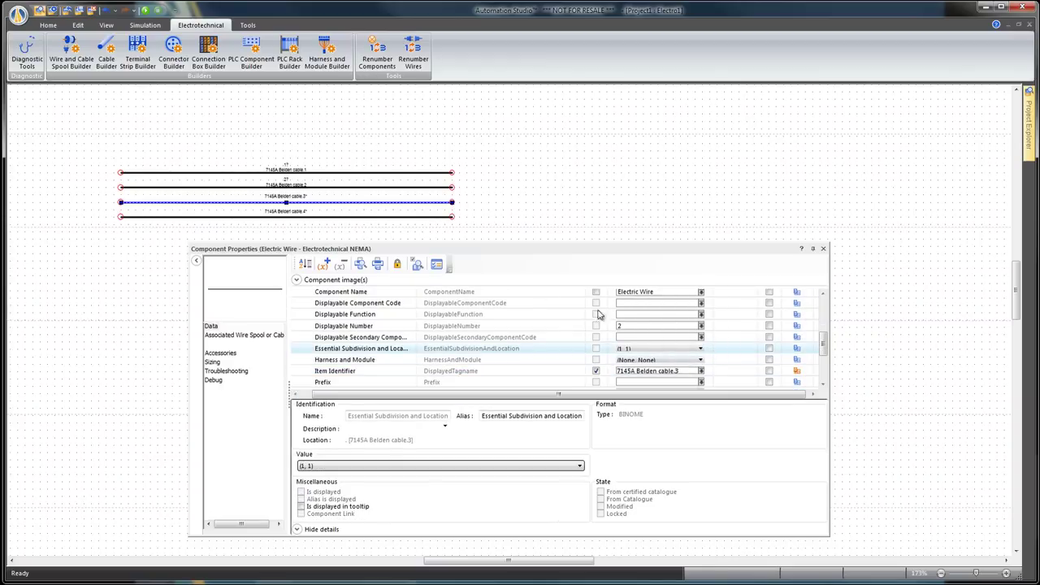
Set wires 2 and 1 item identifiers to 7145A Belden cable.2 and 7145A Belden cable.1, then close properties
{"action": "left_click", "coordinate": [358, 186]}
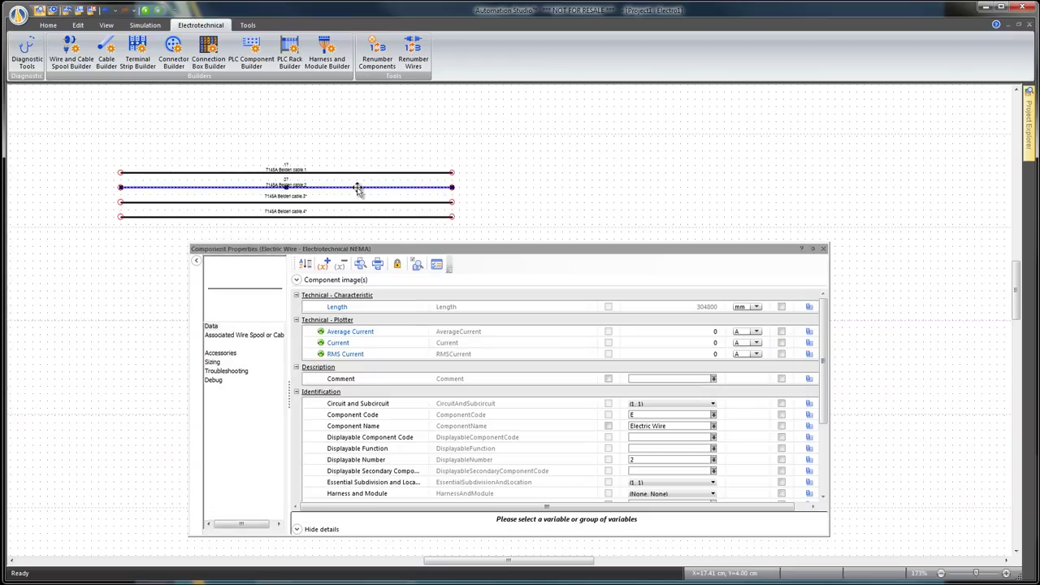
{"action": "scroll", "coordinate": [829, 419], "scroll_direction": "down", "scroll_amount": 3}
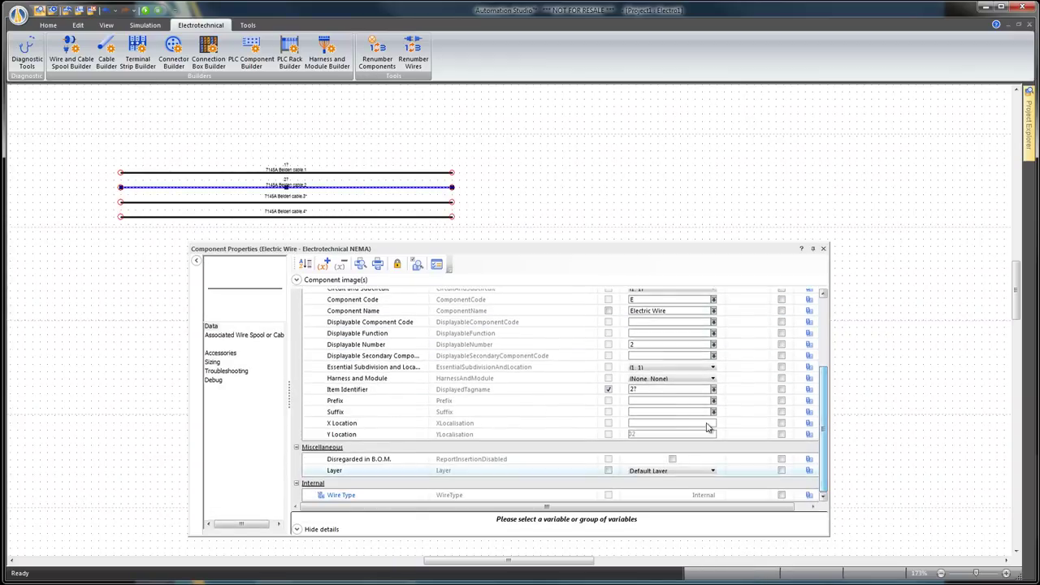
{"action": "left_click", "coordinate": [632, 390]}
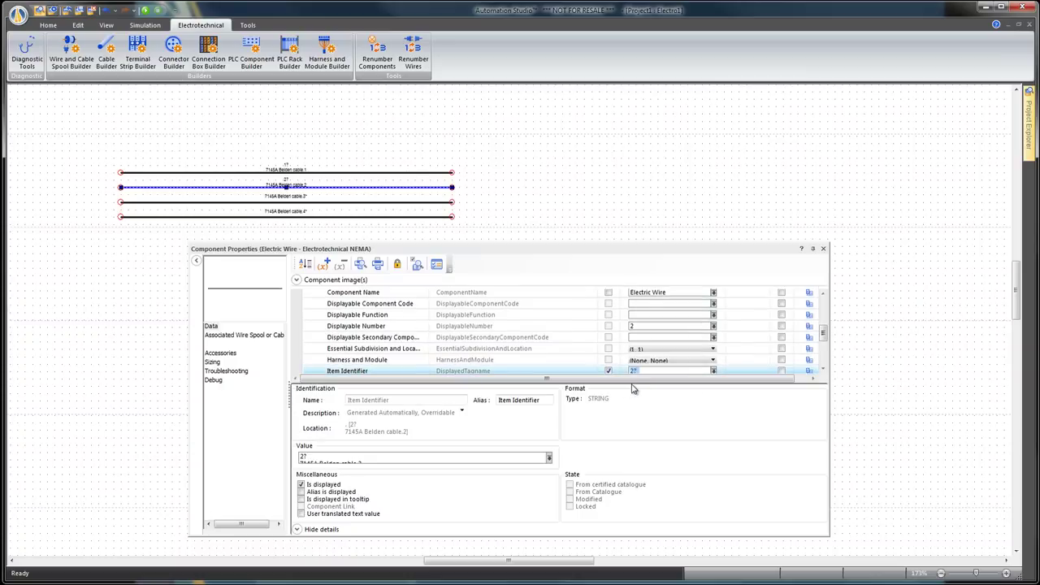
{"action": "left_click", "coordinate": [724, 350]}
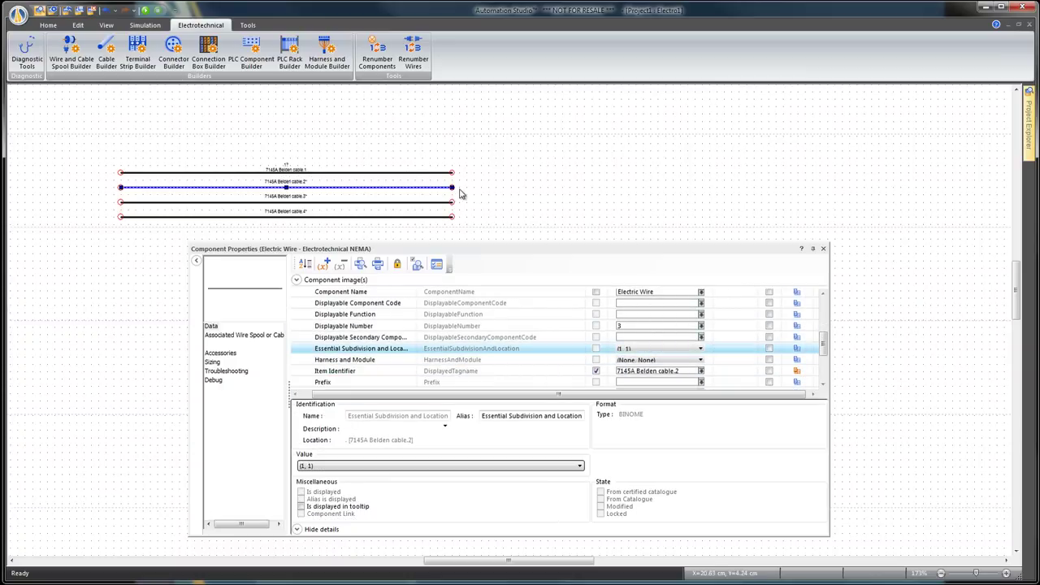
{"action": "left_click", "coordinate": [437, 171]}
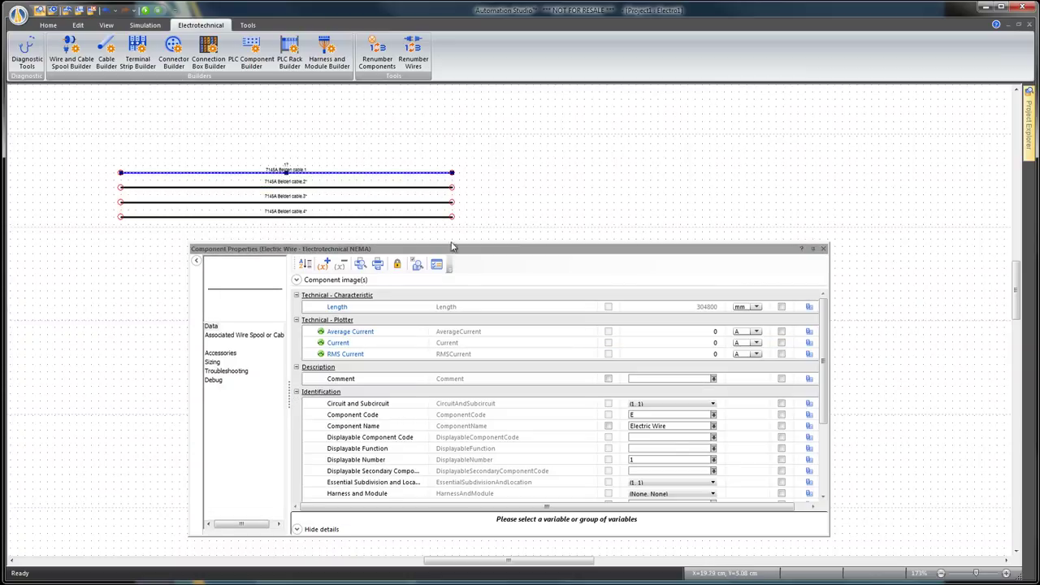
{"action": "scroll", "coordinate": [824, 348], "scroll_direction": "down", "scroll_amount": 3}
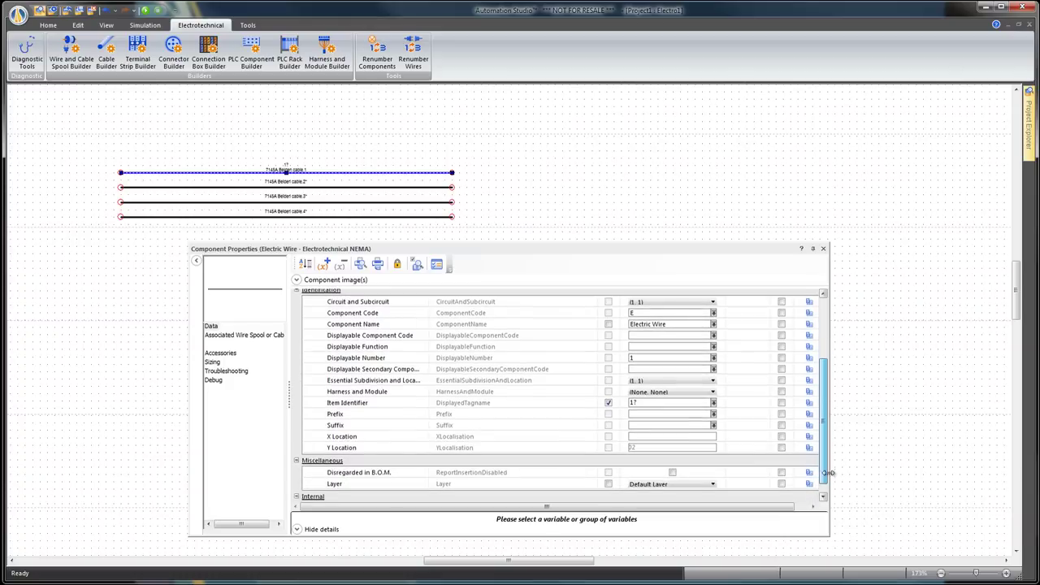
{"action": "left_click", "coordinate": [641, 403]}
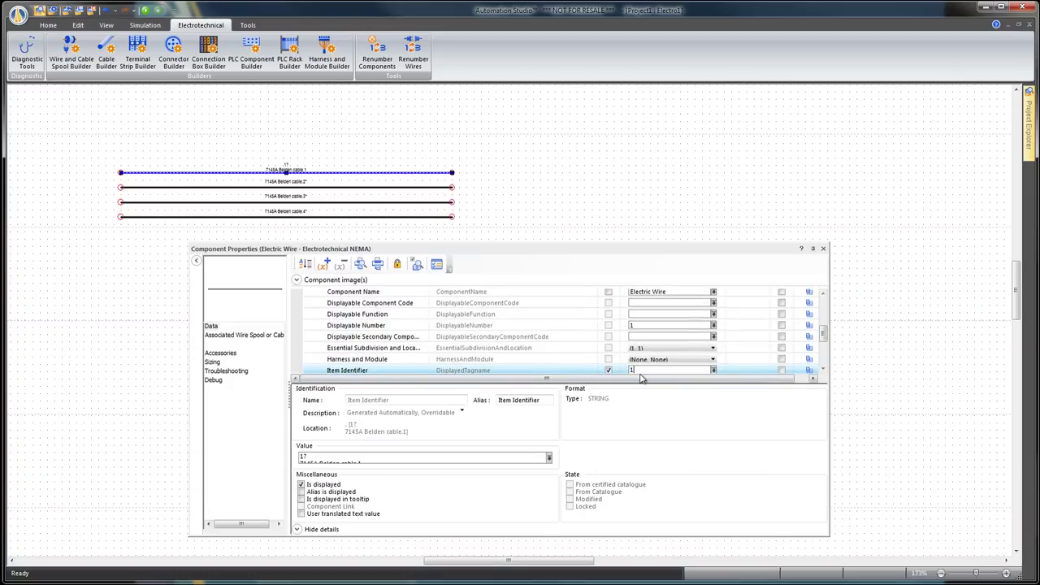
{"action": "left_click", "coordinate": [738, 361]}
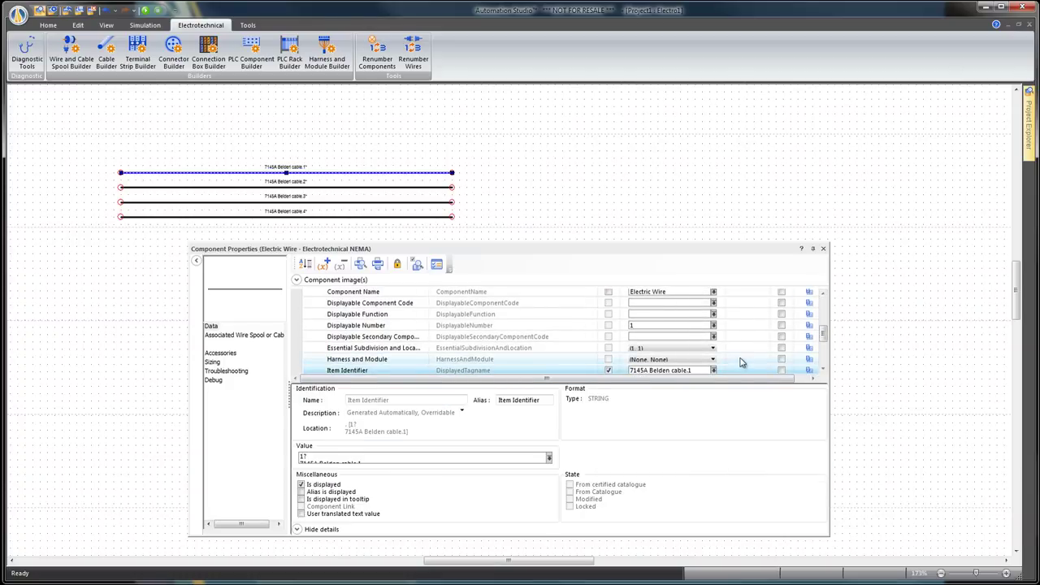
{"action": "left_click", "coordinate": [823, 249]}
{"action": "left_click", "coordinate": [567, 223]}
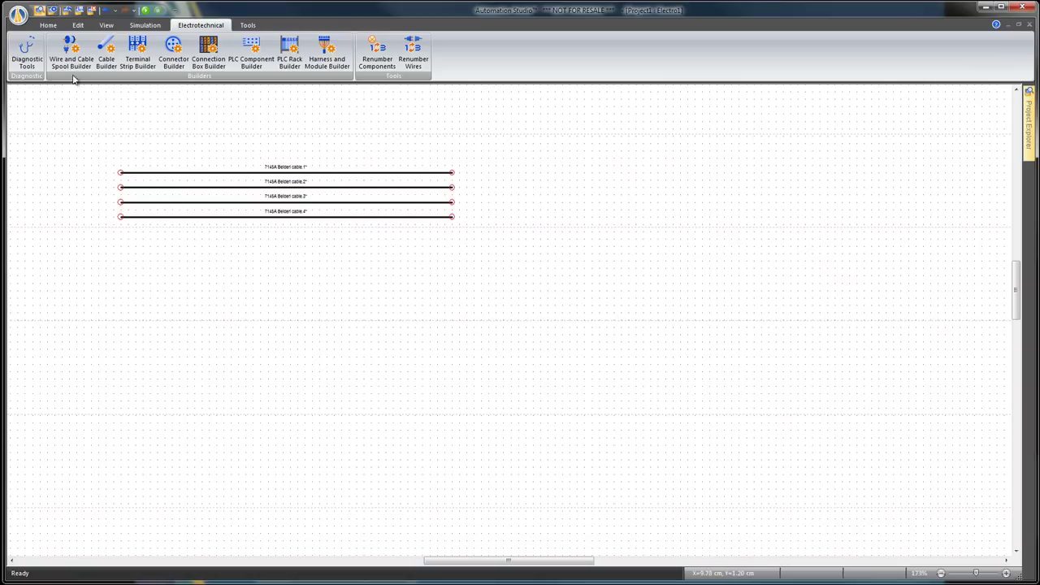
Drag a Cable Picture from Electrotechnical NEMA > Lines and Connections > Lines and Cables below the wires
{"action": "left_click", "coordinate": [49, 26]}
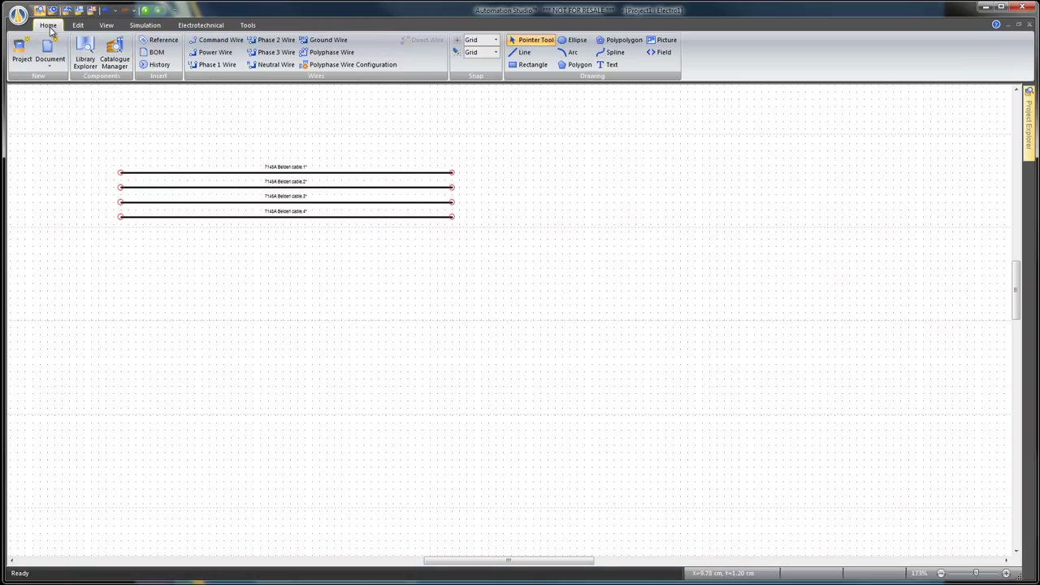
{"action": "left_click", "coordinate": [81, 70]}
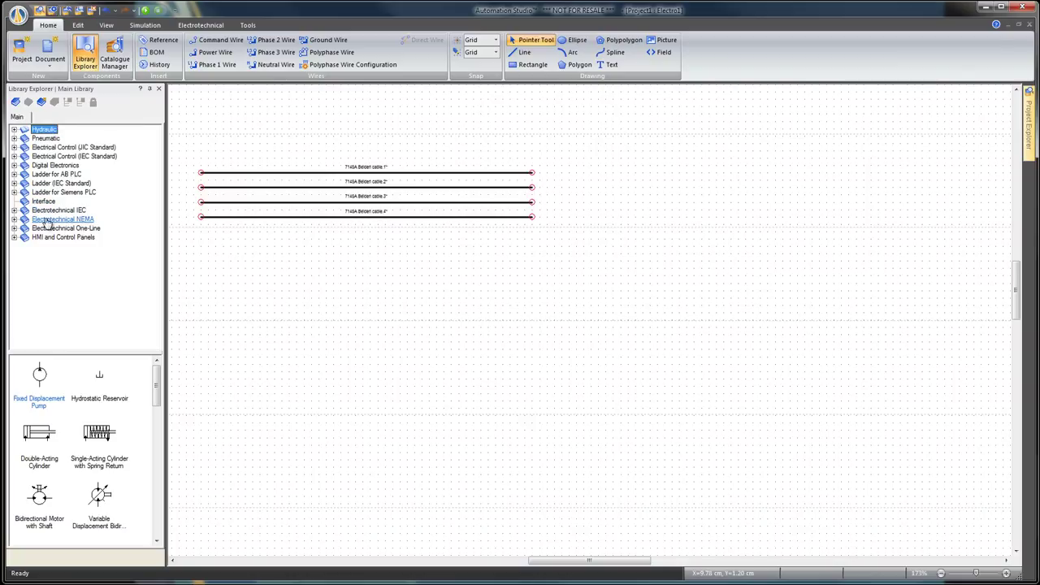
{"action": "left_click", "coordinate": [13, 220]}
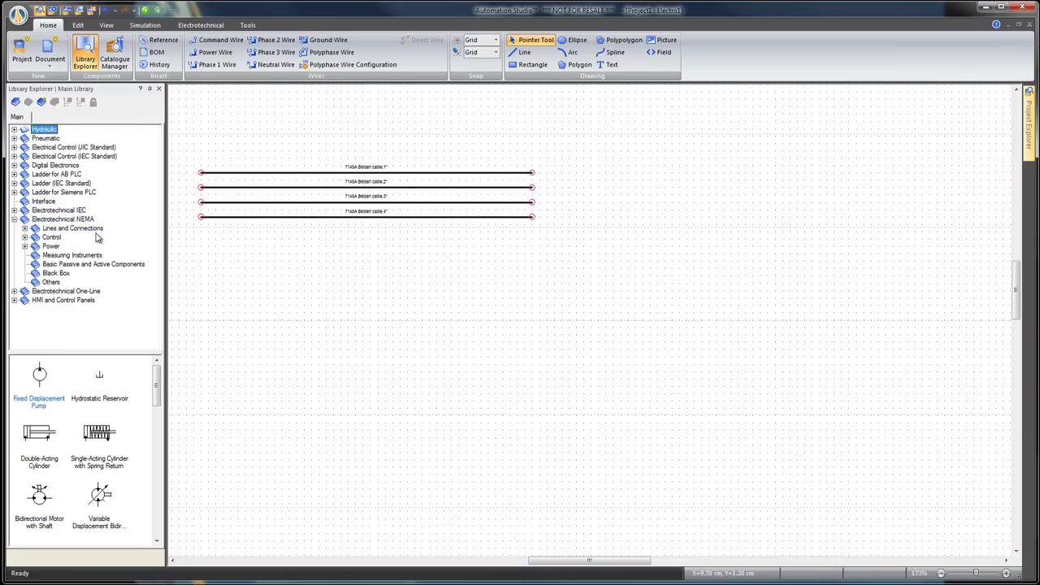
{"action": "left_click", "coordinate": [25, 228]}
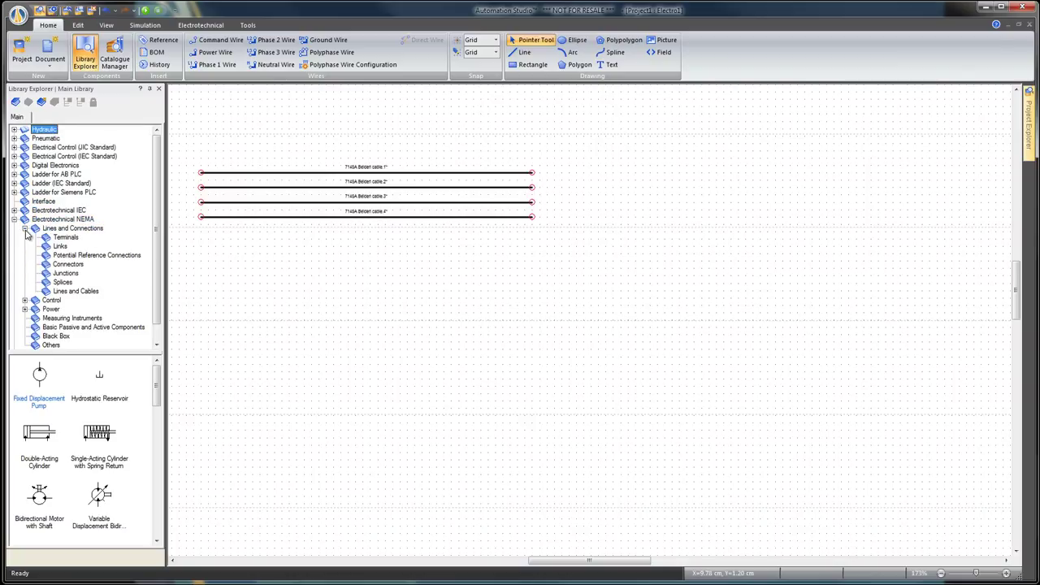
{"action": "left_click", "coordinate": [56, 291]}
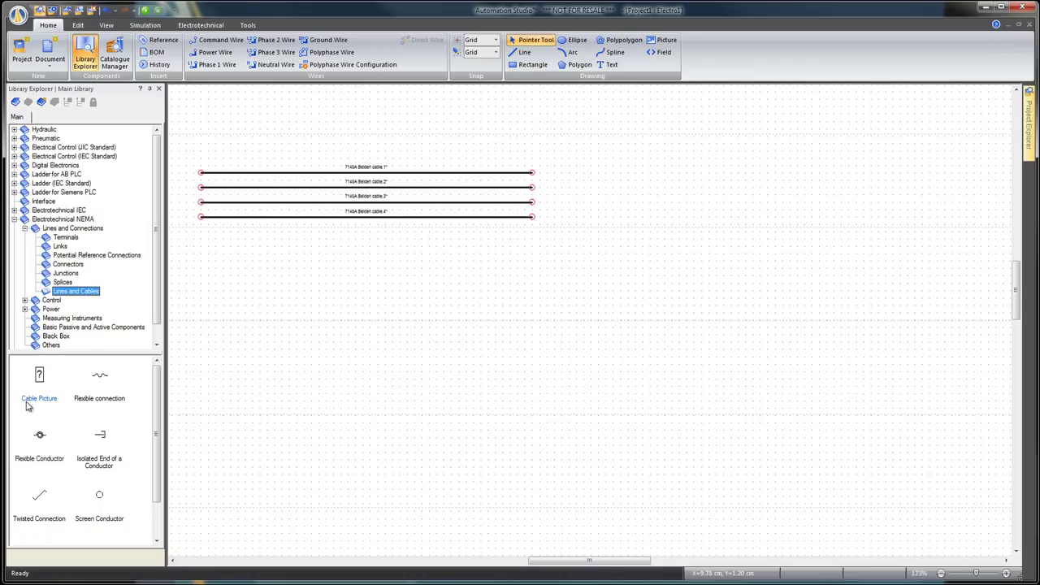
{"action": "left_click_drag", "start_coordinate": [40, 382], "coordinate": [367, 259]}
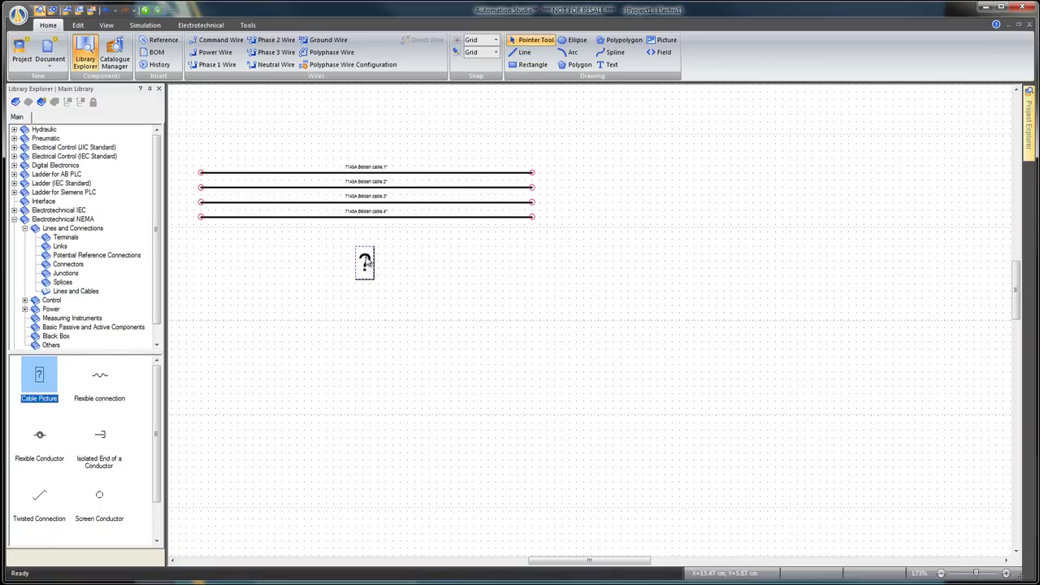
Link the Cable Picture to the 7145A Belden cable so its four-conductor table appears
{"action": "left_click", "coordinate": [343, 267]}
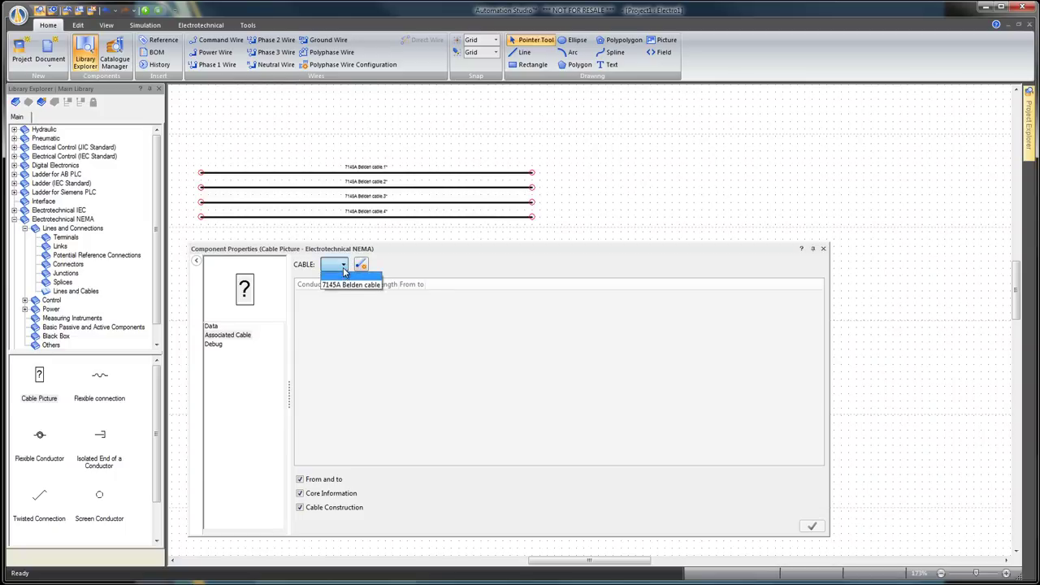
{"action": "left_click", "coordinate": [377, 286]}
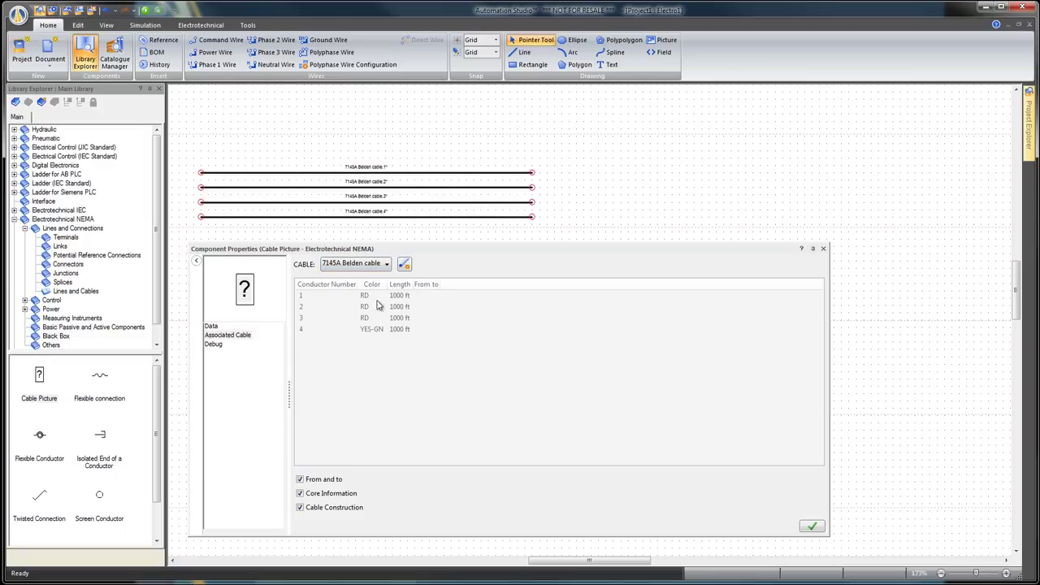
{"action": "left_click", "coordinate": [813, 527]}
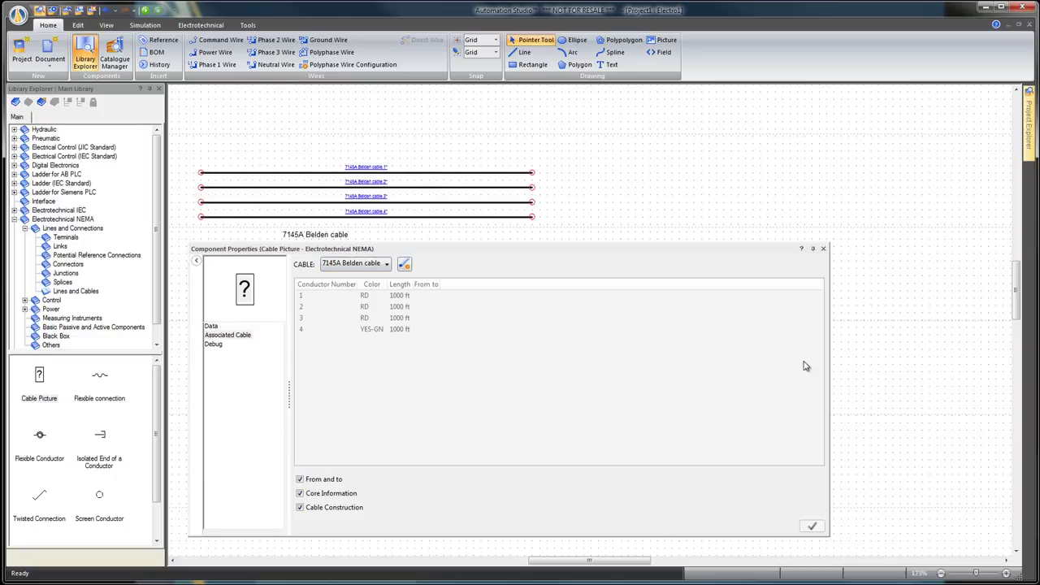
{"action": "left_click", "coordinate": [822, 249]}
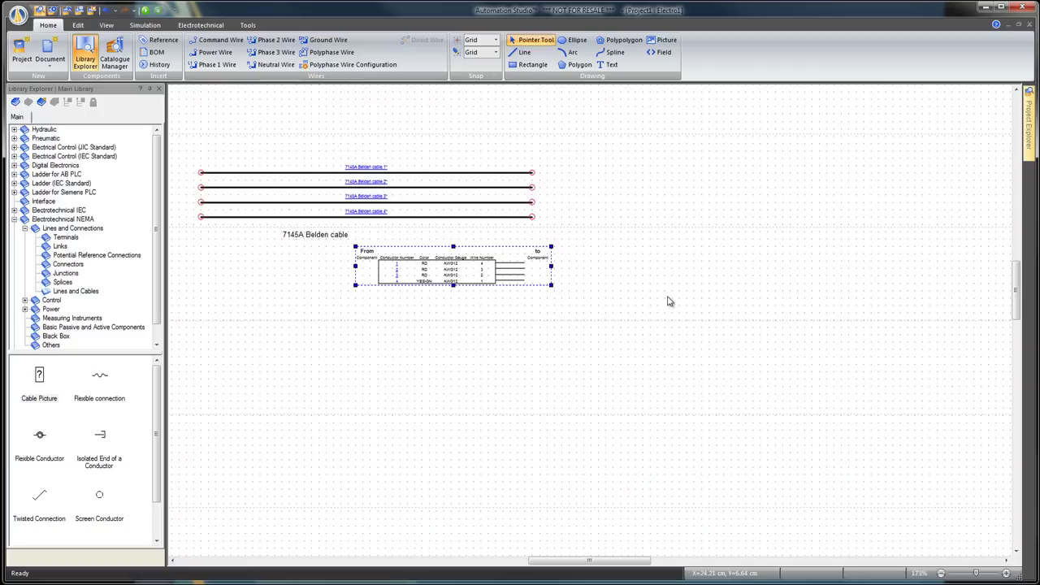
{"action": "left_click", "coordinate": [459, 415]}
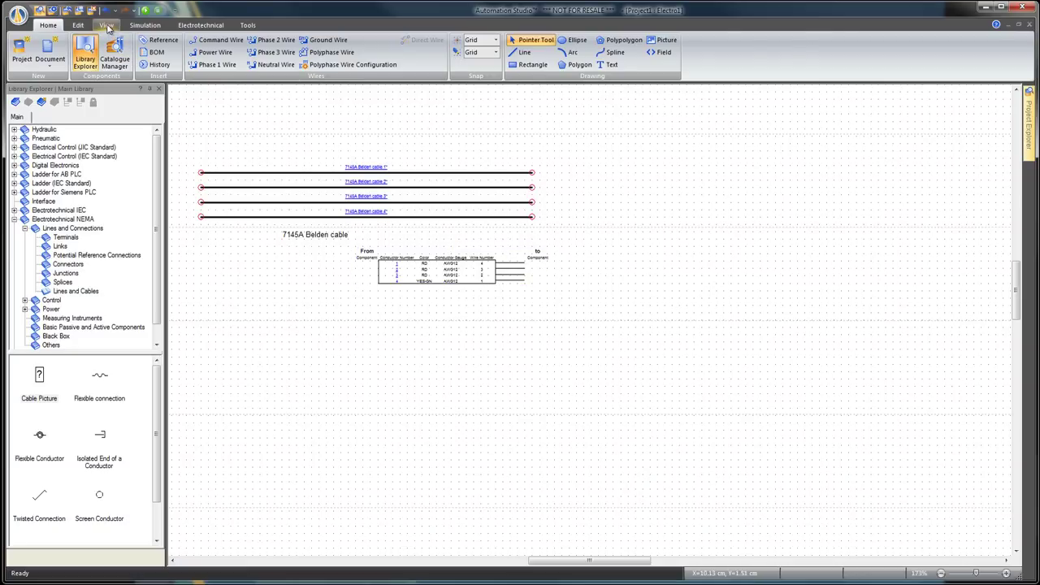
Zoom to all components and follow the 7145A Belden cable.2 link to highlight conductor 2's row
{"action": "left_click", "coordinate": [106, 24]}
{"action": "left_click", "coordinate": [538, 65]}
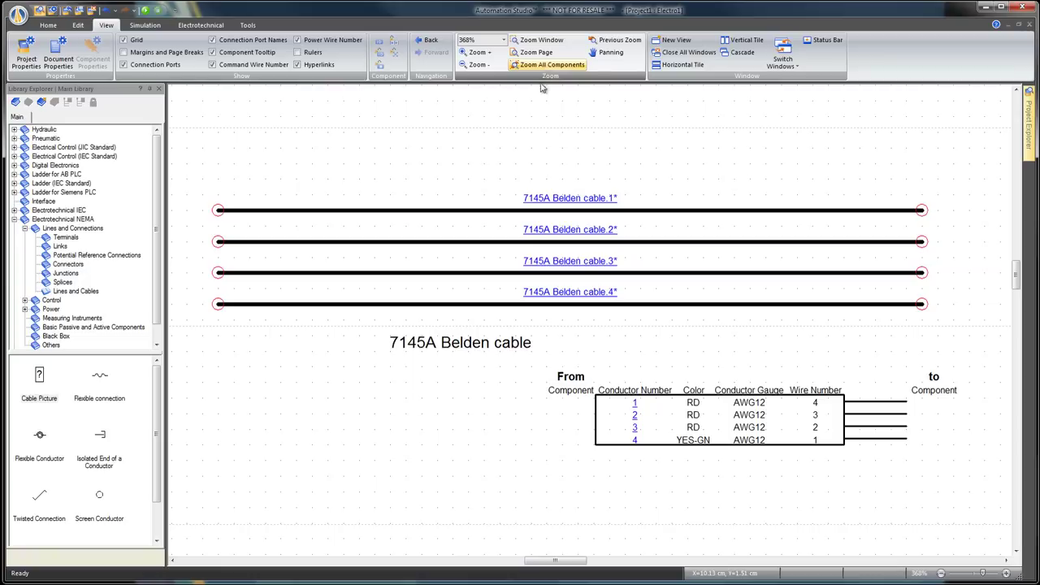
{"action": "right_click", "coordinate": [513, 146]}
{"action": "left_click", "coordinate": [409, 148]}
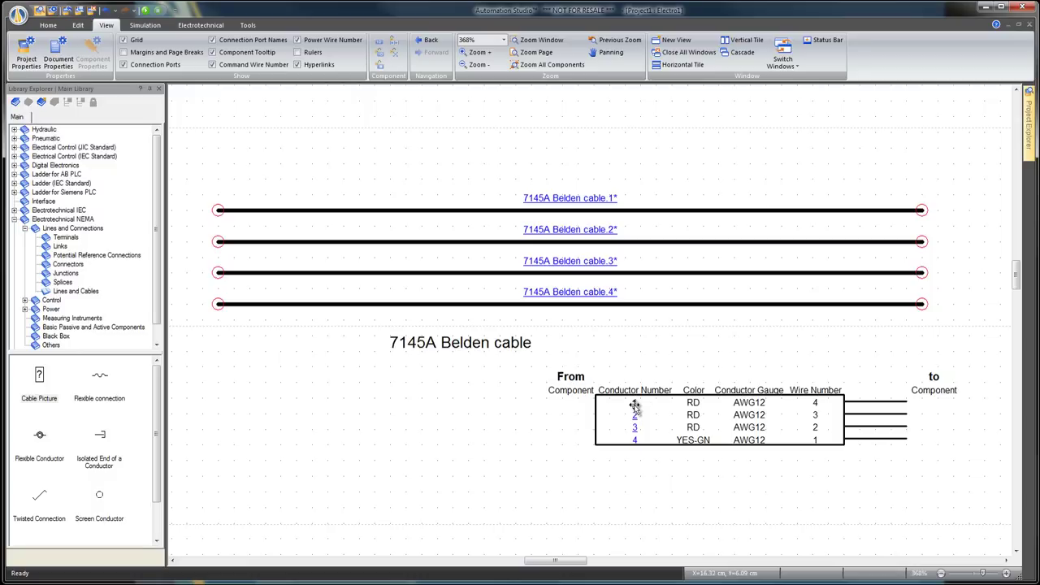
{"action": "scroll", "coordinate": [638, 406], "scroll_direction": "down", "scroll_amount": 4}
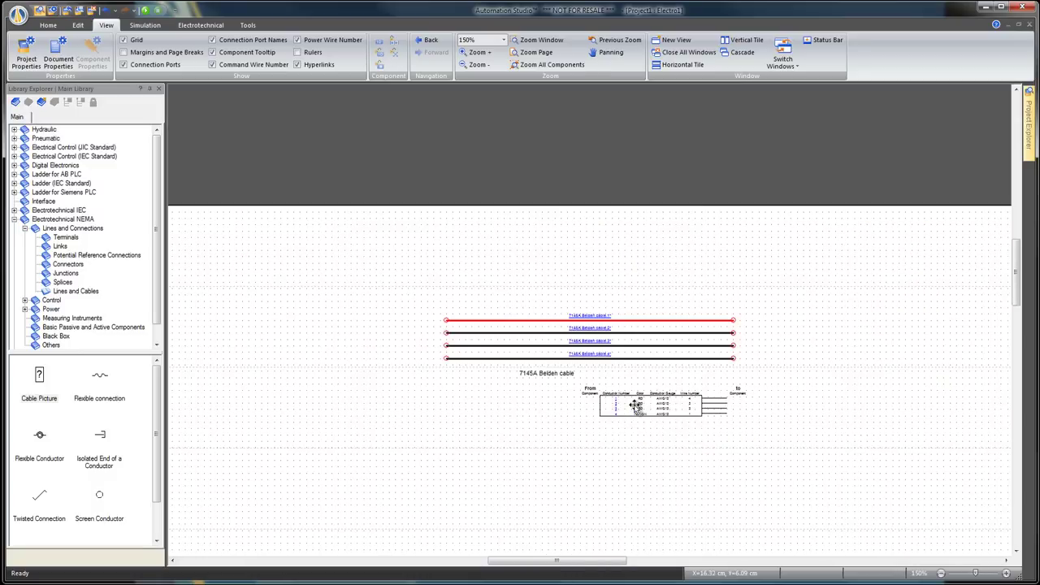
{"action": "left_click", "coordinate": [596, 329]}
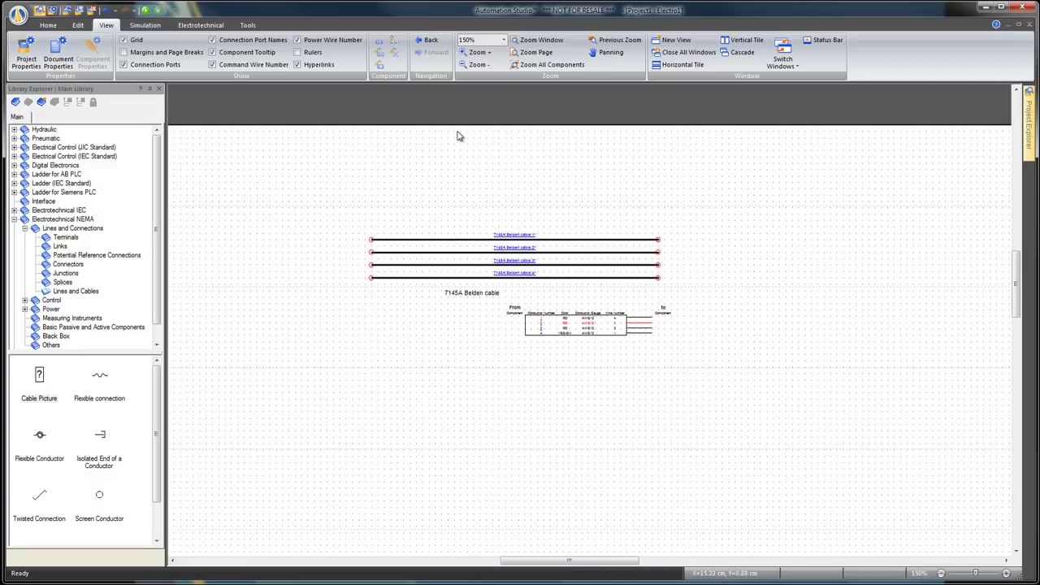
{"action": "left_click", "coordinate": [545, 64]}
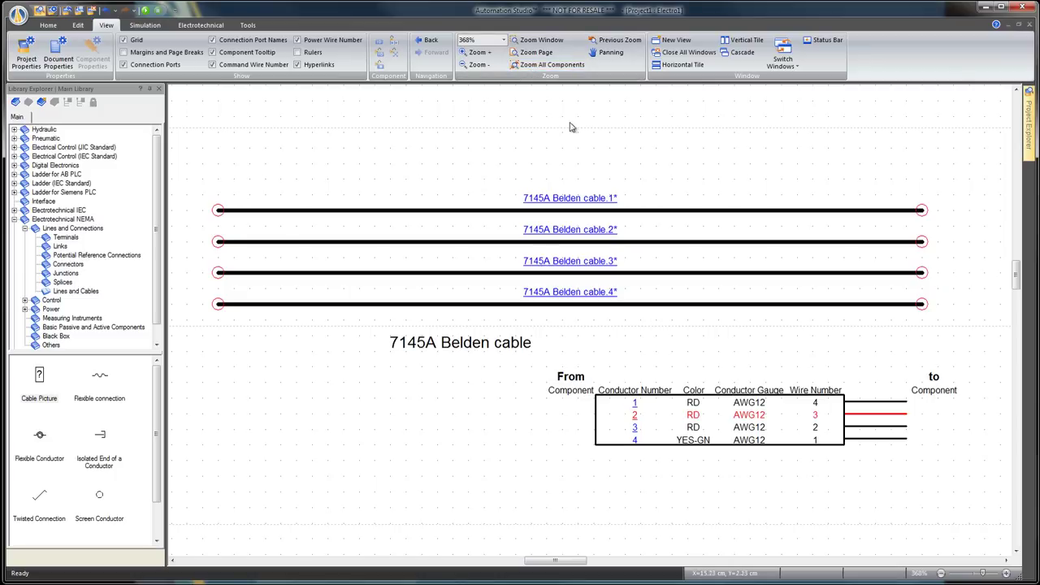